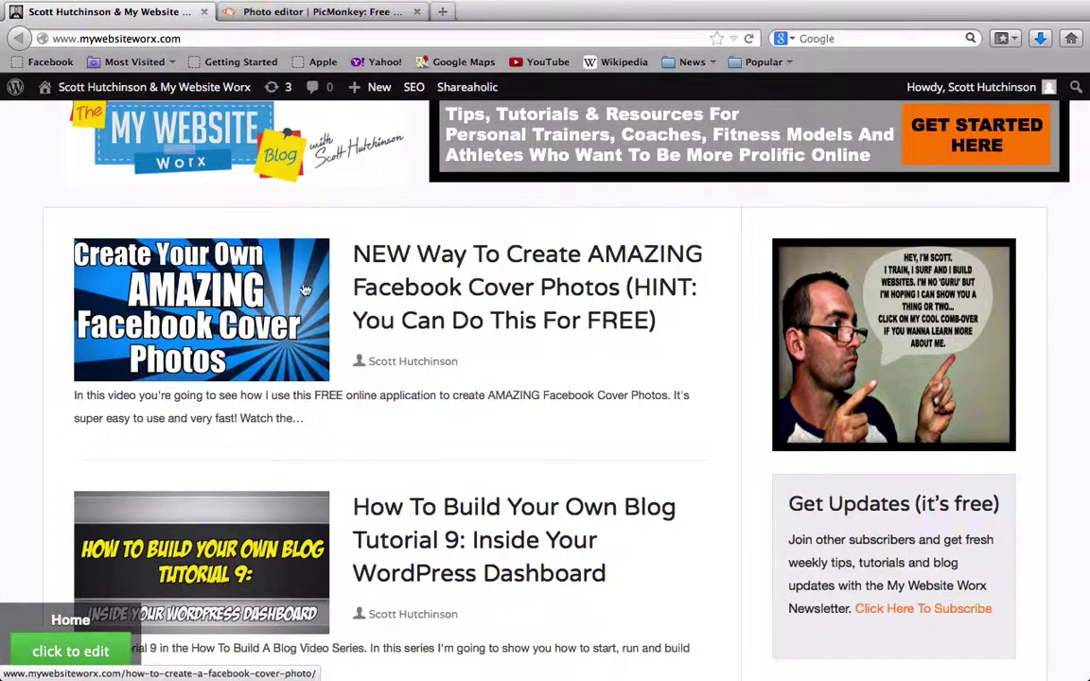
Look over the My Website Worx blog sidebar, then return to the PicMonkey home page tab
click(303, 14)
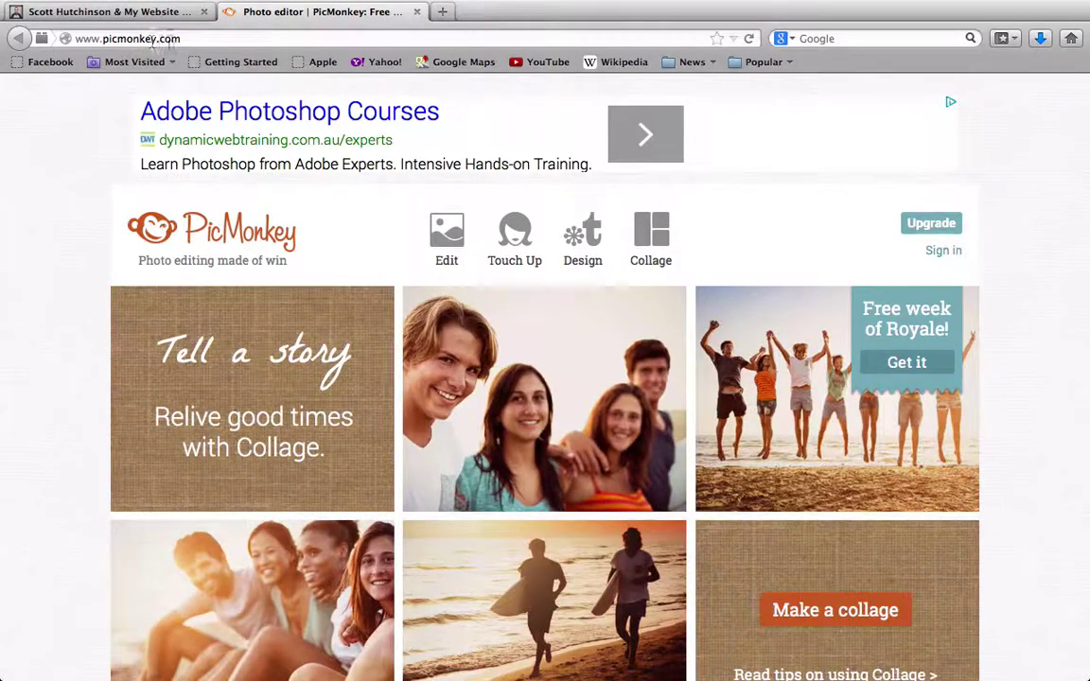
scroll(269, 376, down, 2)
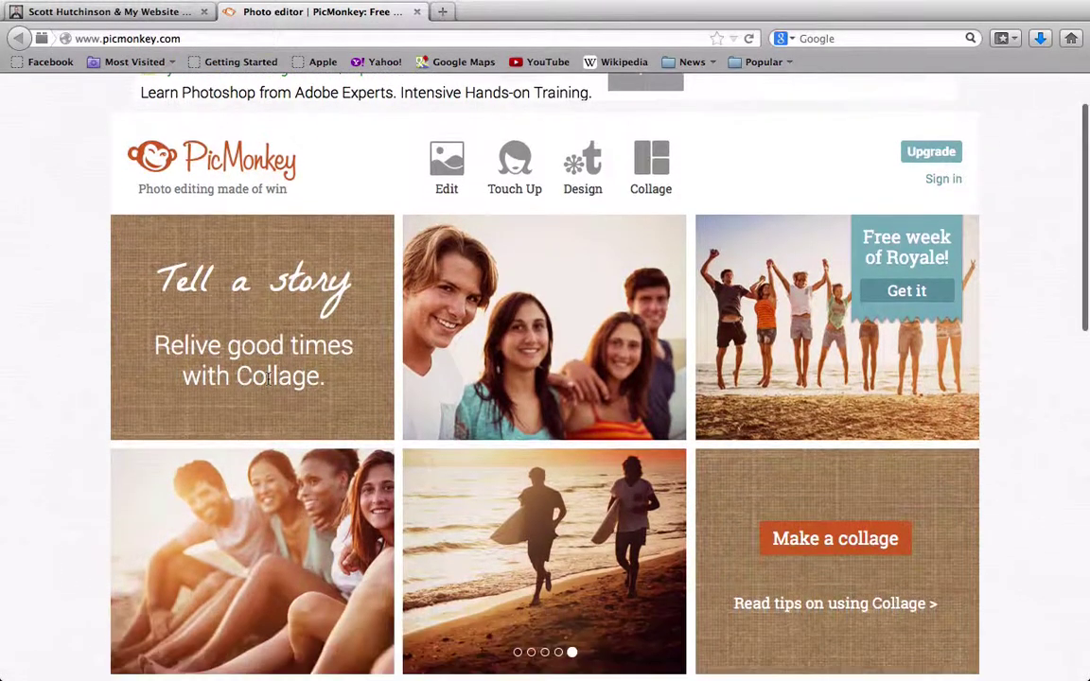
click(116, 12)
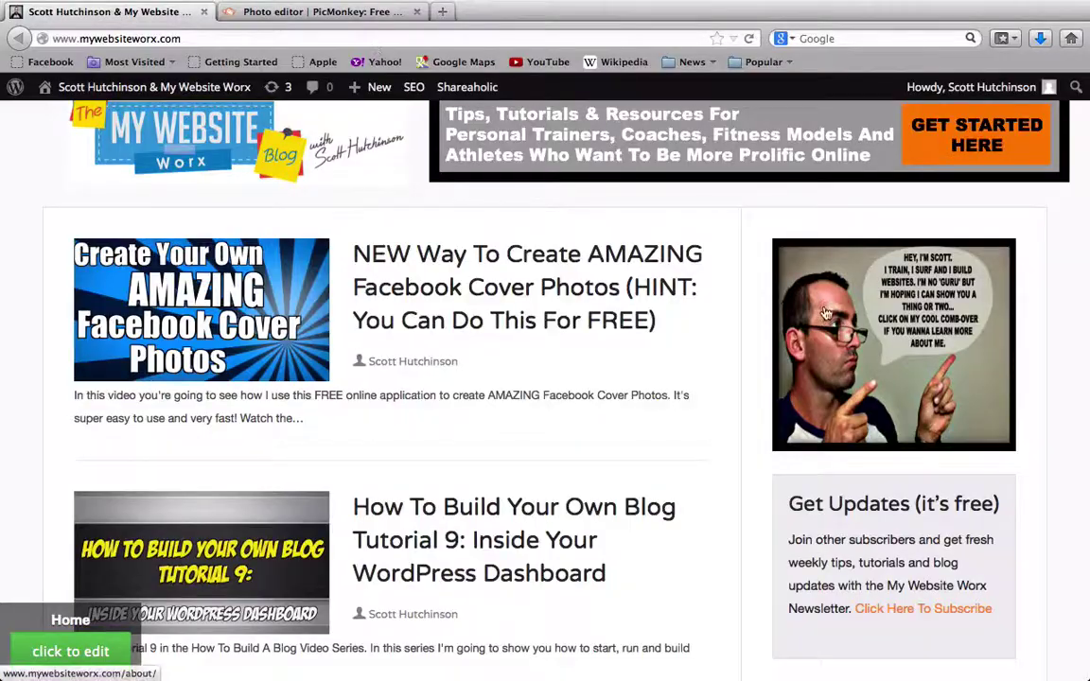
scroll(818, 442, down, 7)
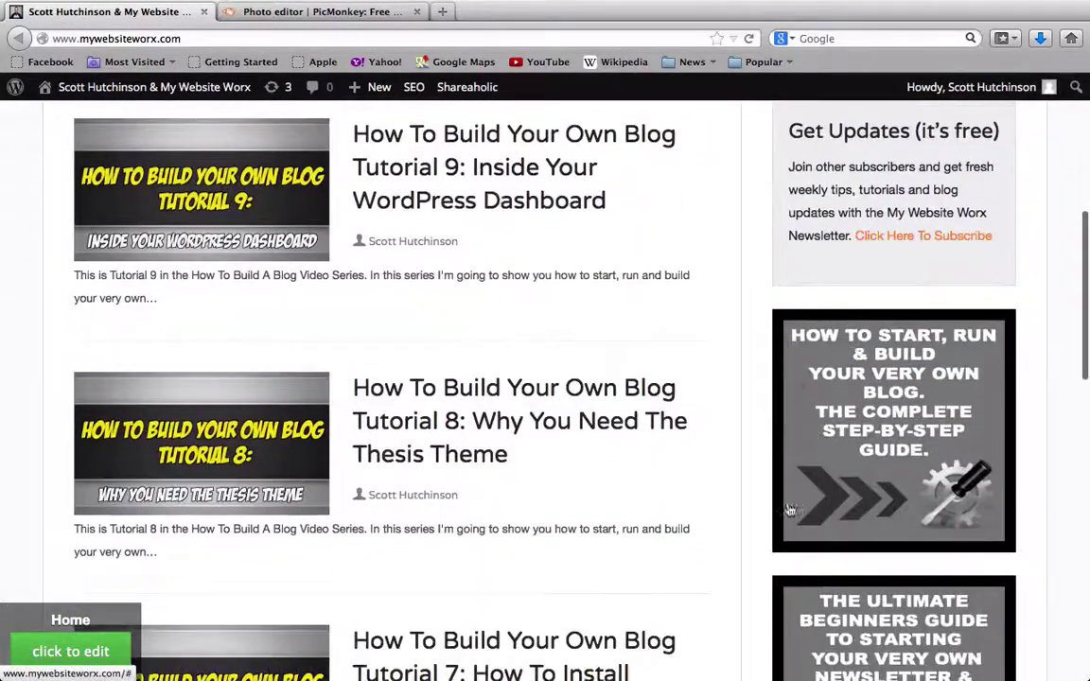
scroll(951, 484, up, 8)
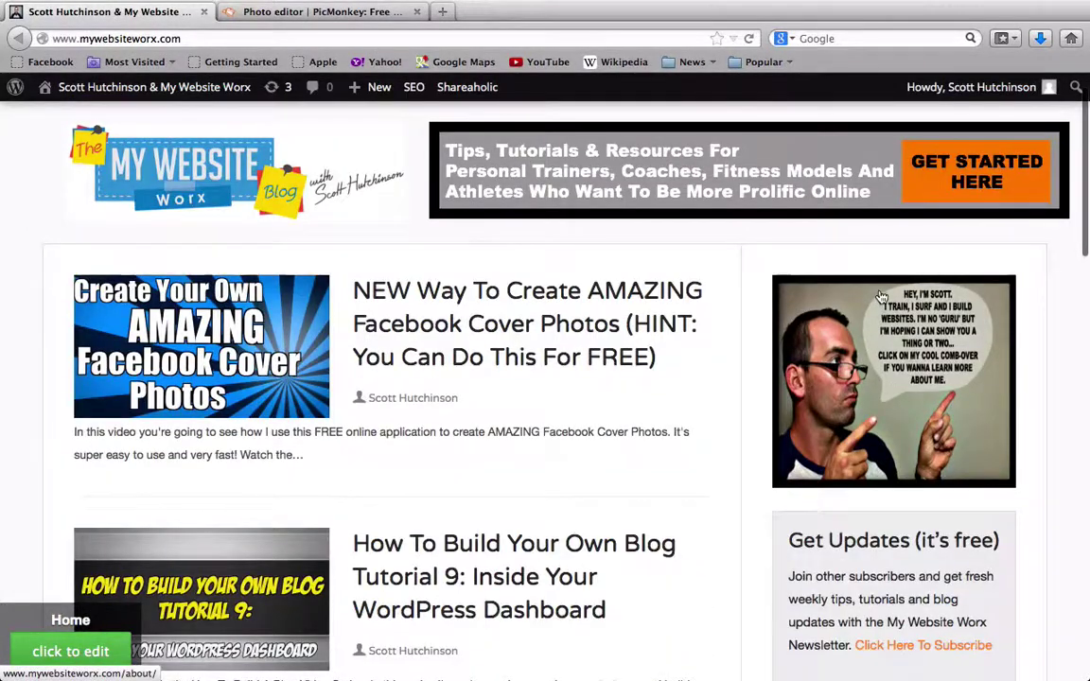
click(301, 14)
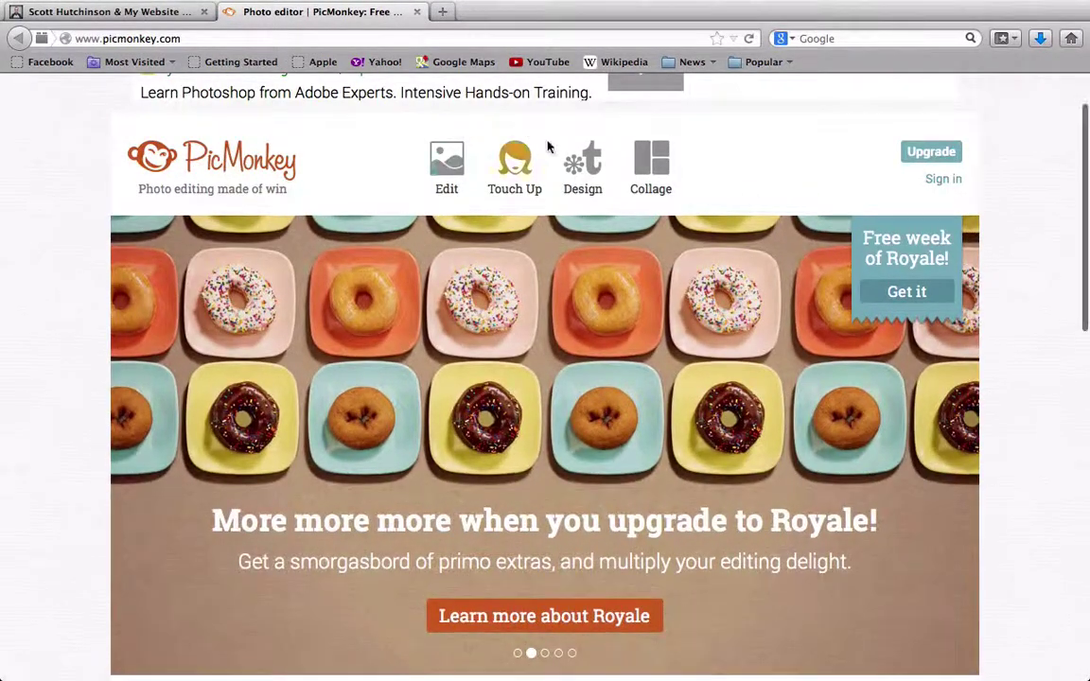
Start a custom Design canvas and enter 350 × 350 pixels in place of the 2000 × 2000 default
mouse_move(577, 162)
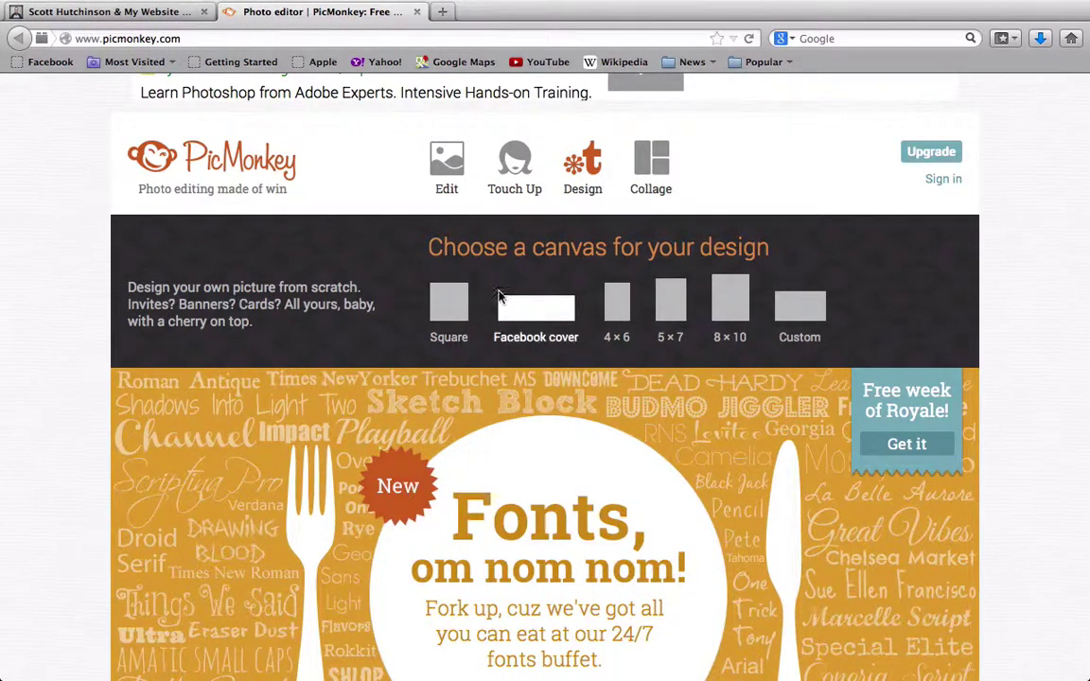
click(809, 310)
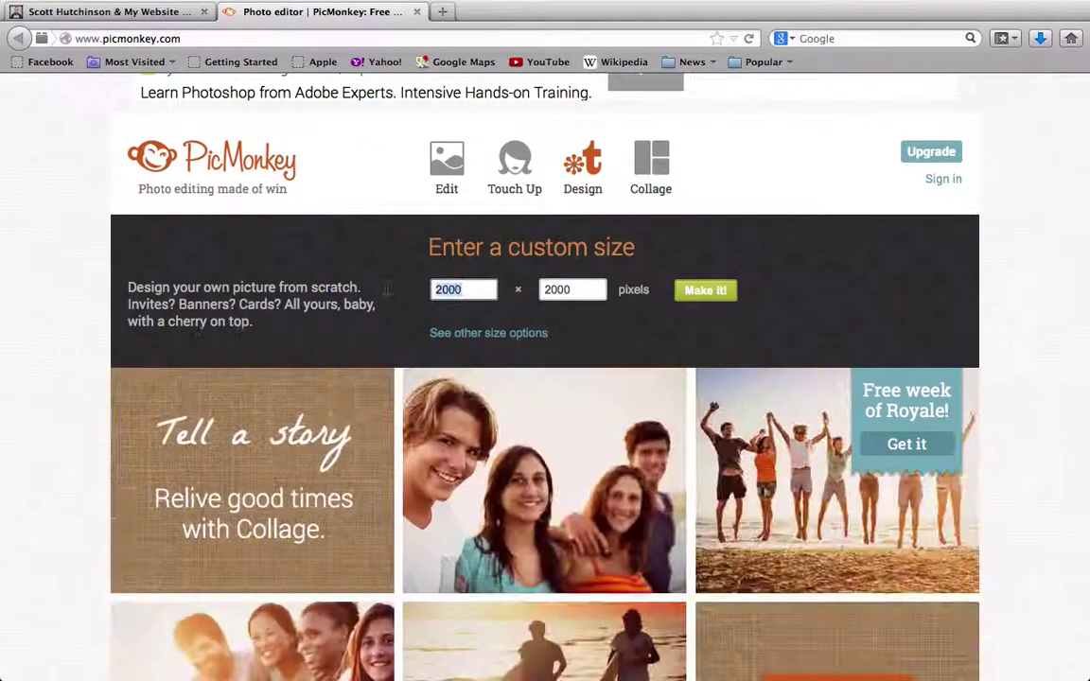
double_click(451, 289)
text(350)
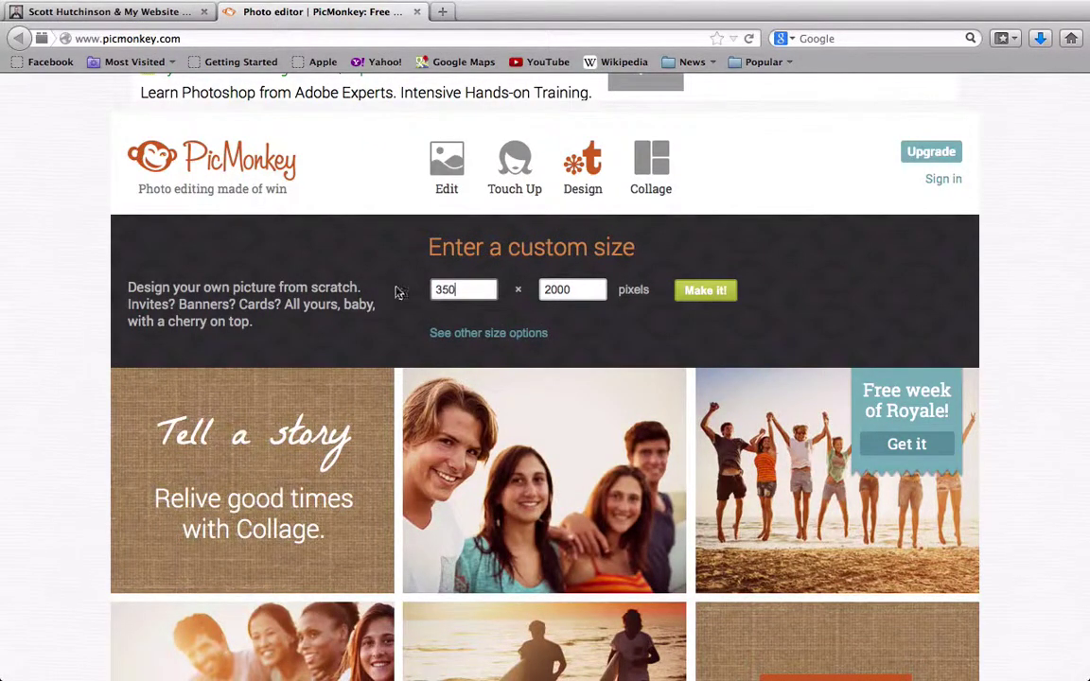
key(Tab)
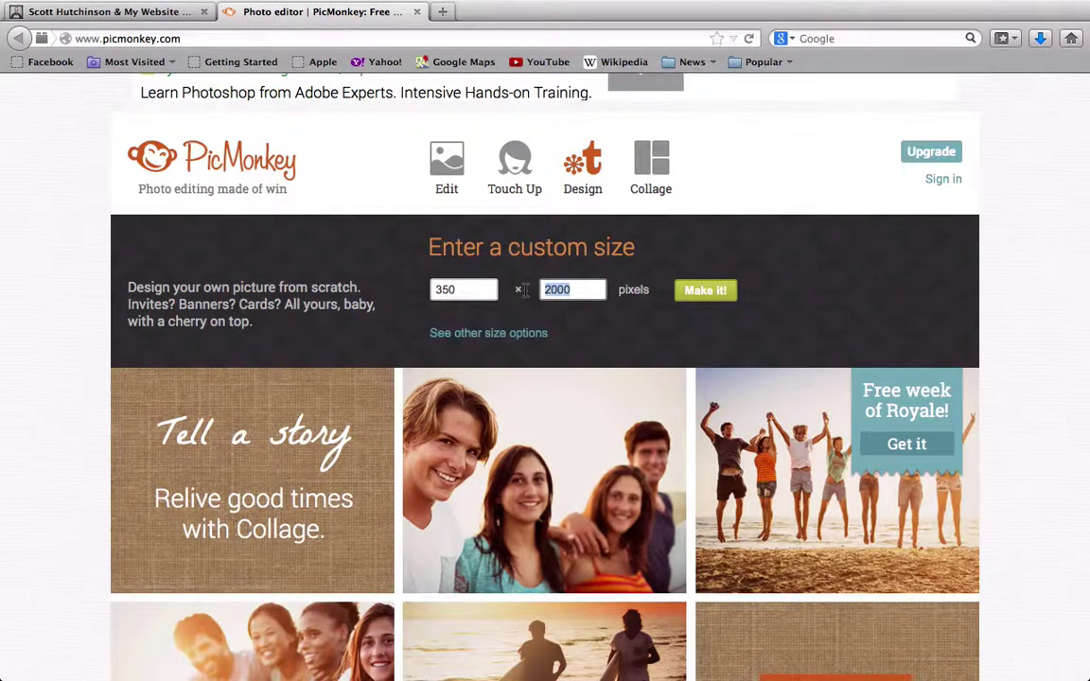
text(350)
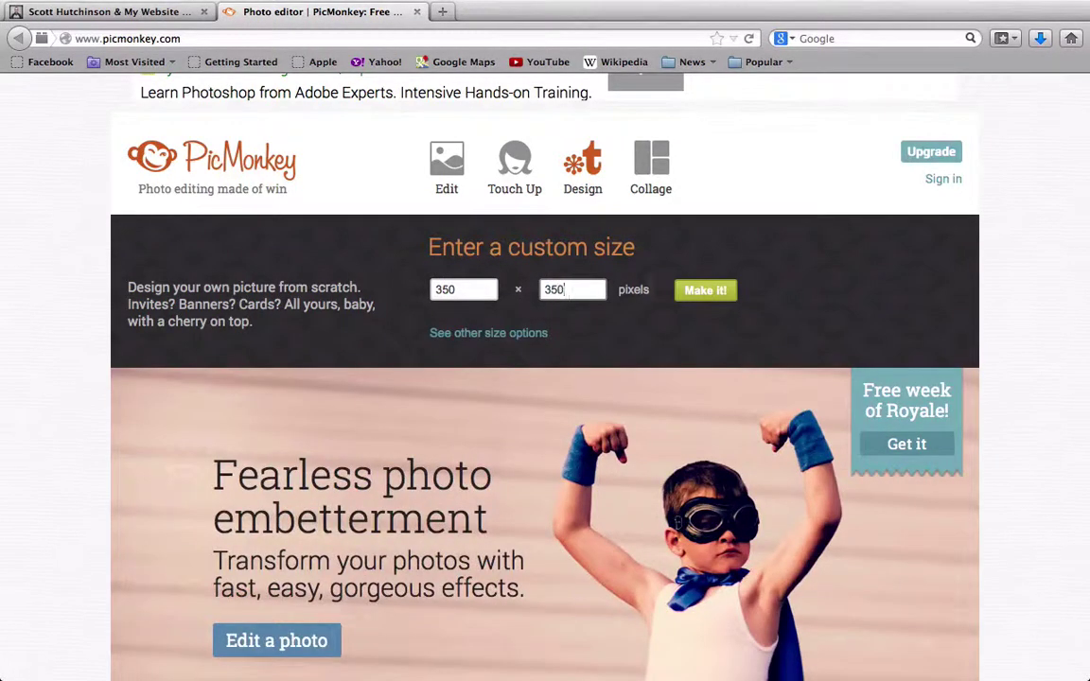
Create the blank white 350 × 350 canvas, check the blog, and bring up the photo upload dialog
click(690, 298)
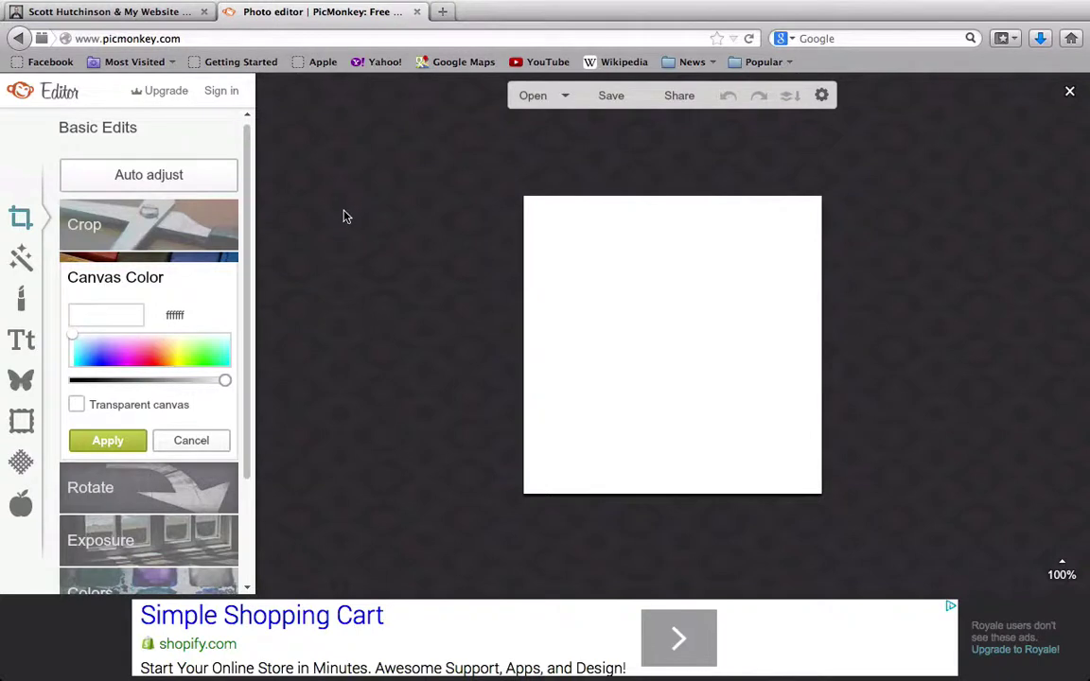
click(190, 441)
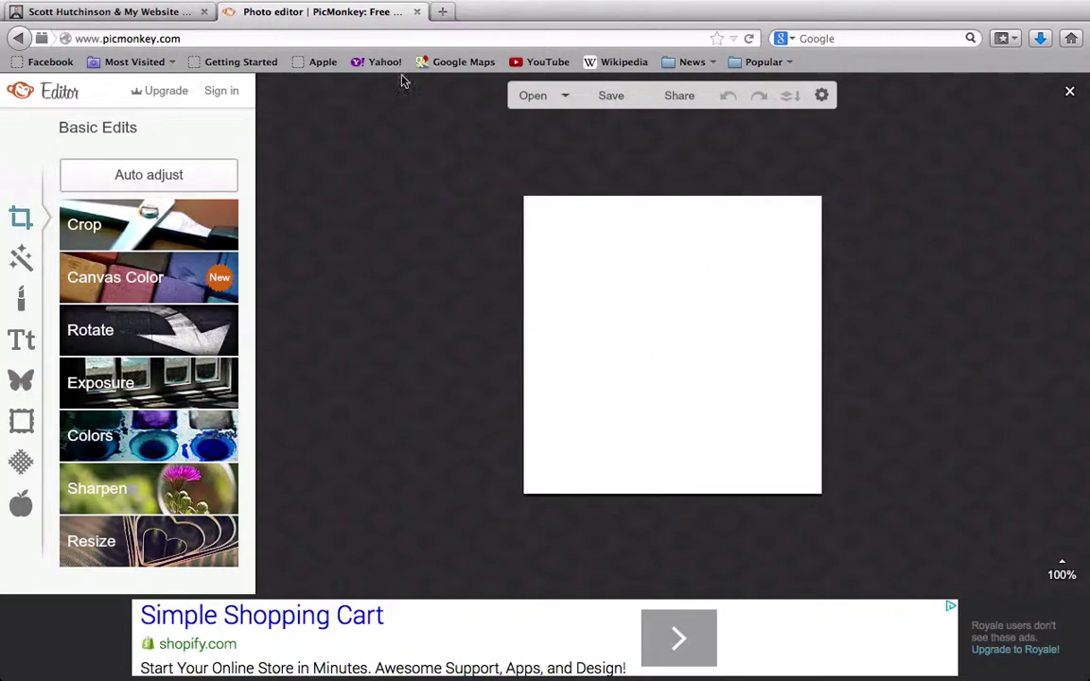
click(109, 12)
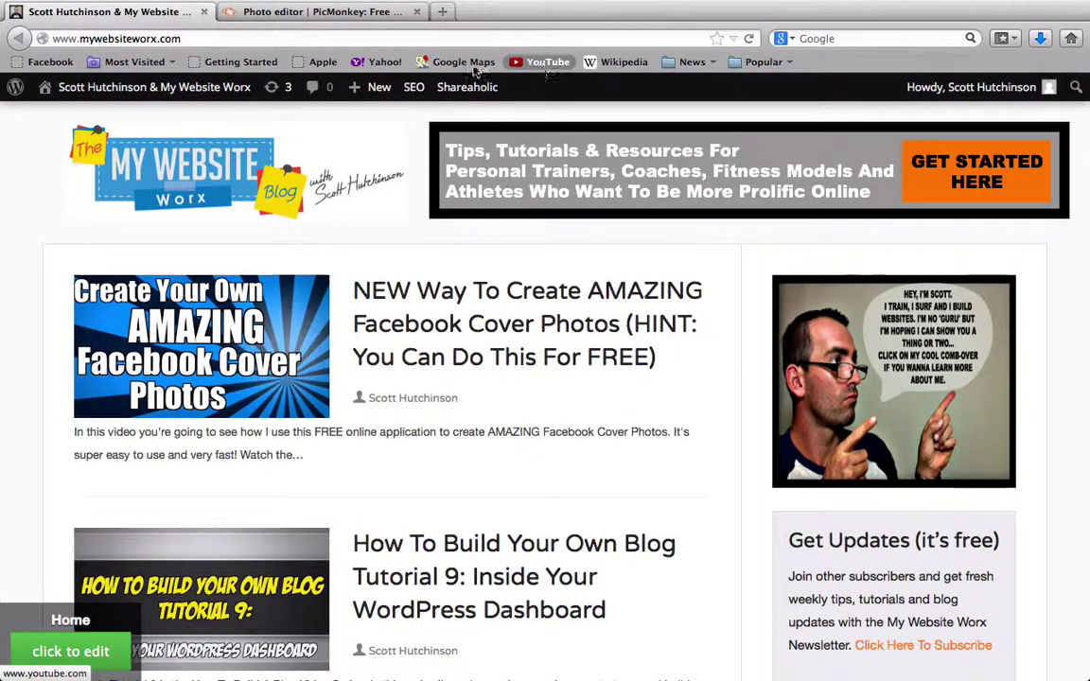
click(322, 11)
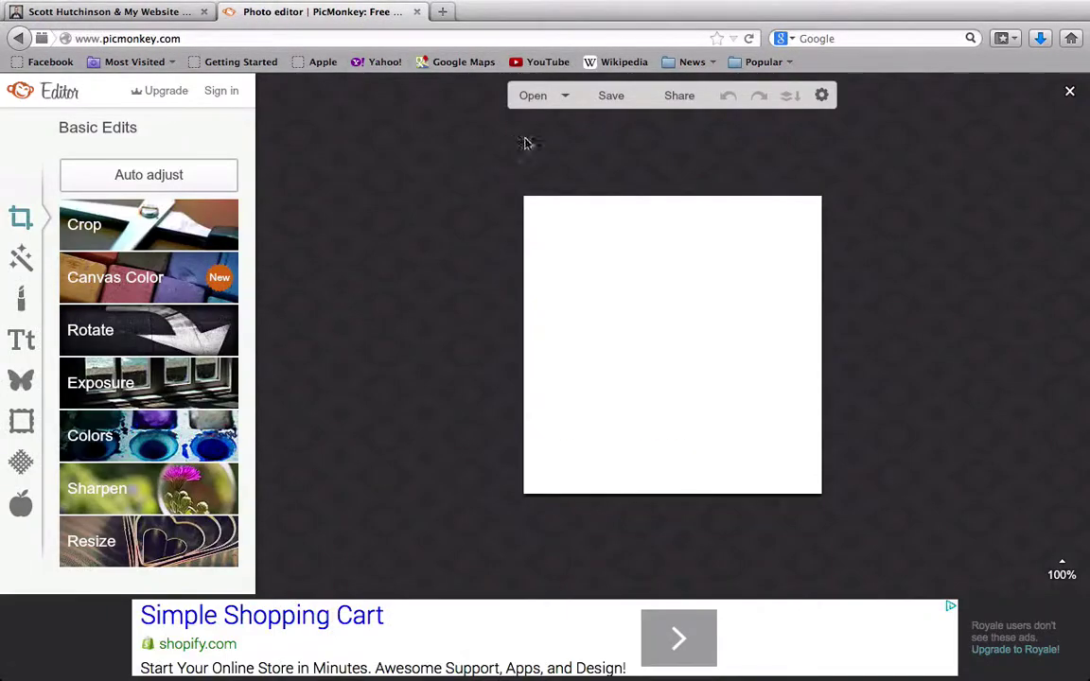
click(534, 97)
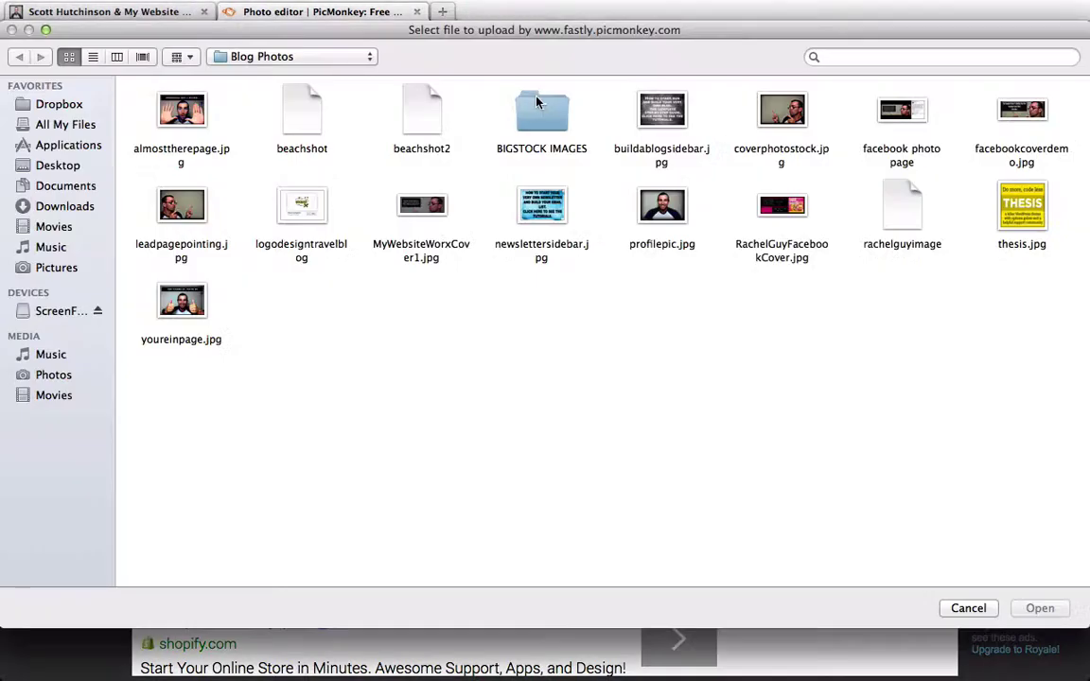
Open leadpagepointing.jpg from the Blog Photos folder
double_click(180, 210)
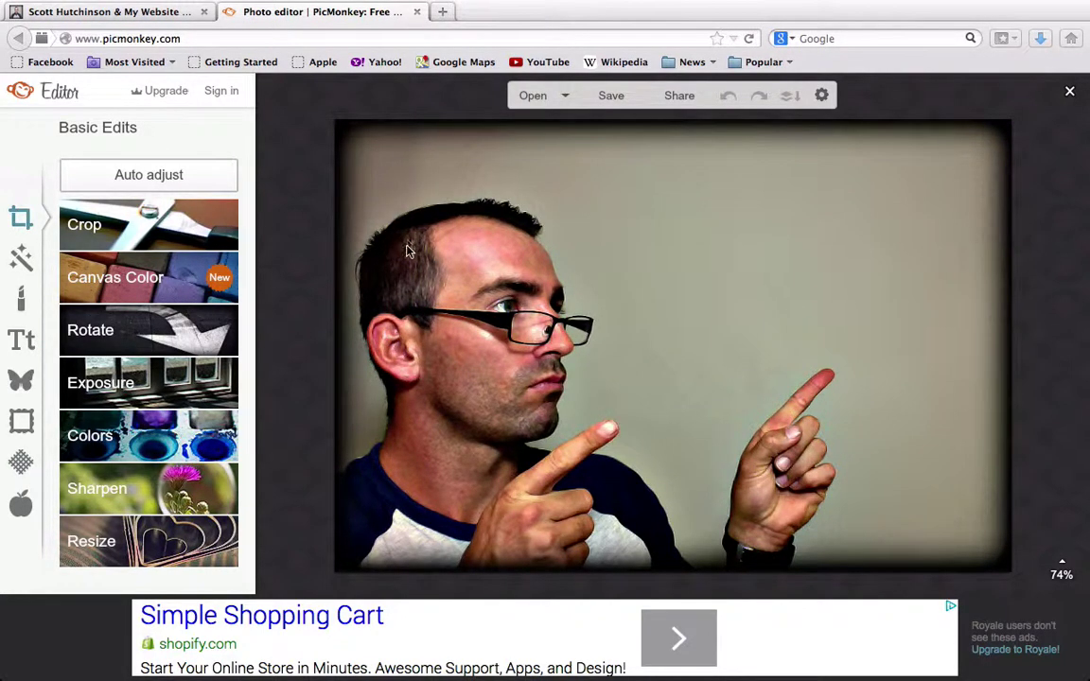
Resize the photo to 350 × 350 pixels with Keep proportions turned off
click(107, 549)
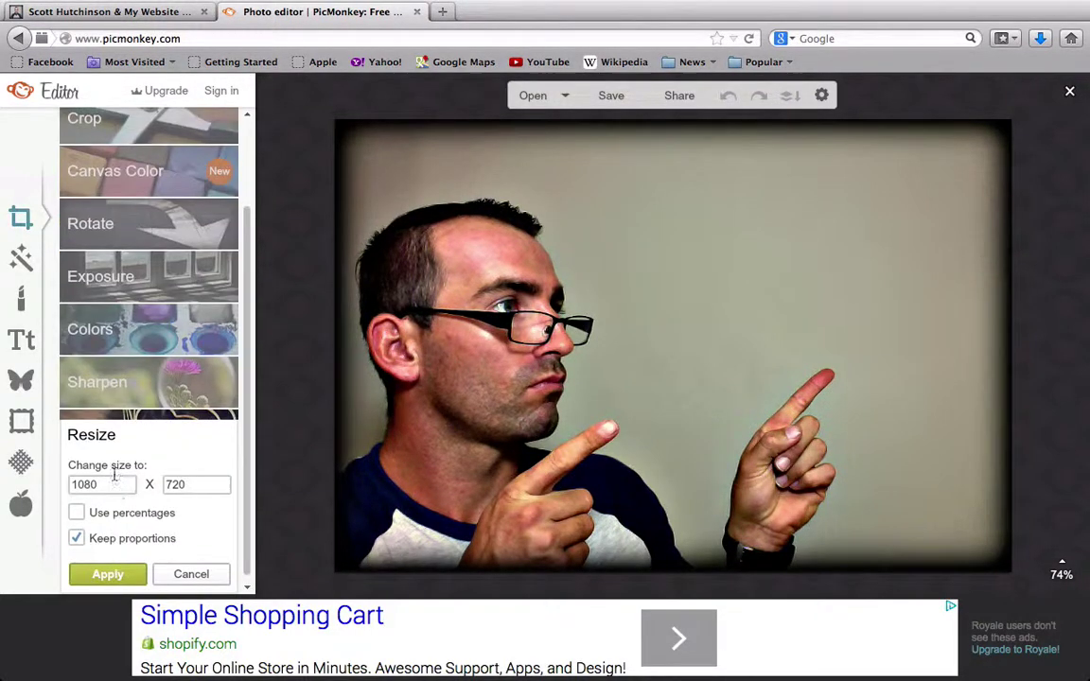
text(3)
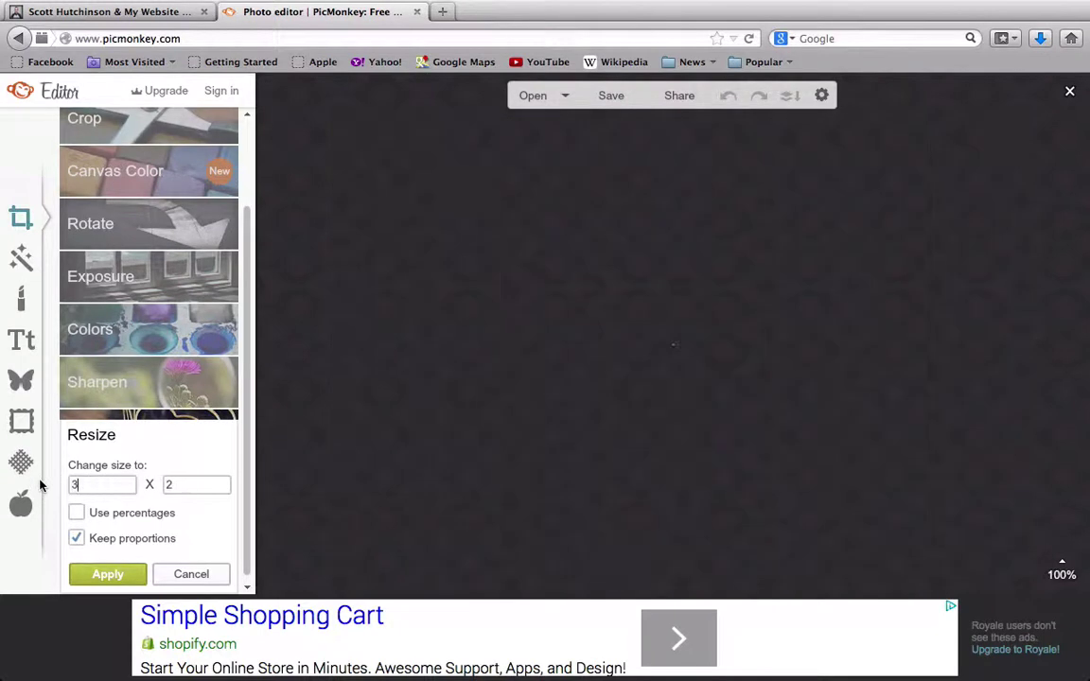
text(50)
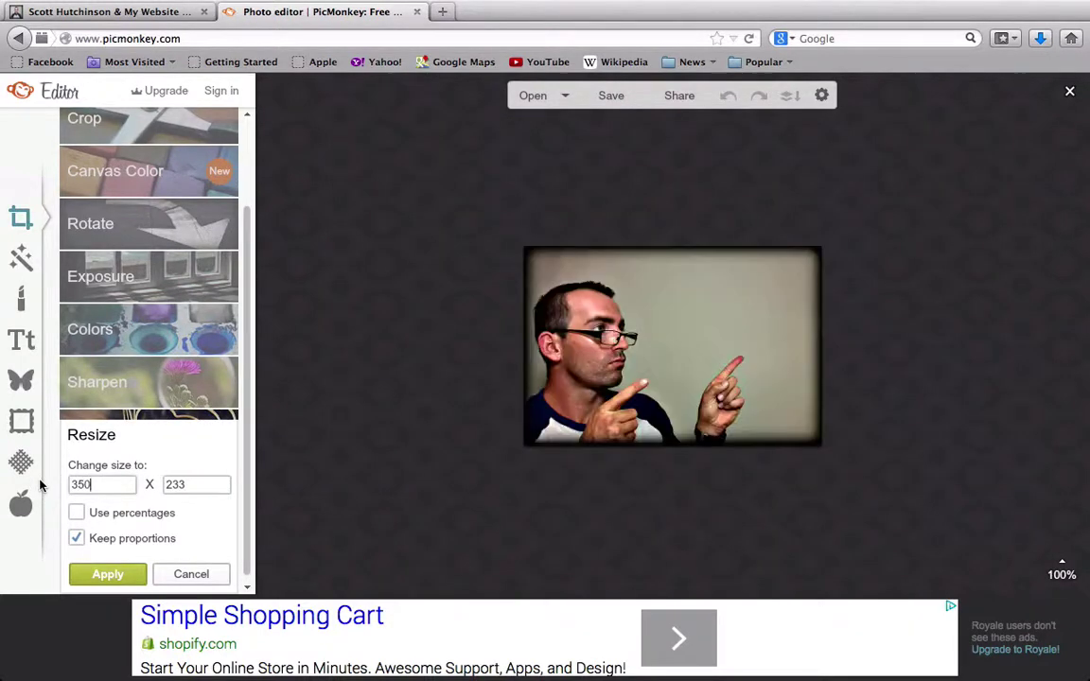
click(77, 539)
click(189, 484)
key(BackSpace)
key(BackSpace)
key(BackSpace)
text(35)
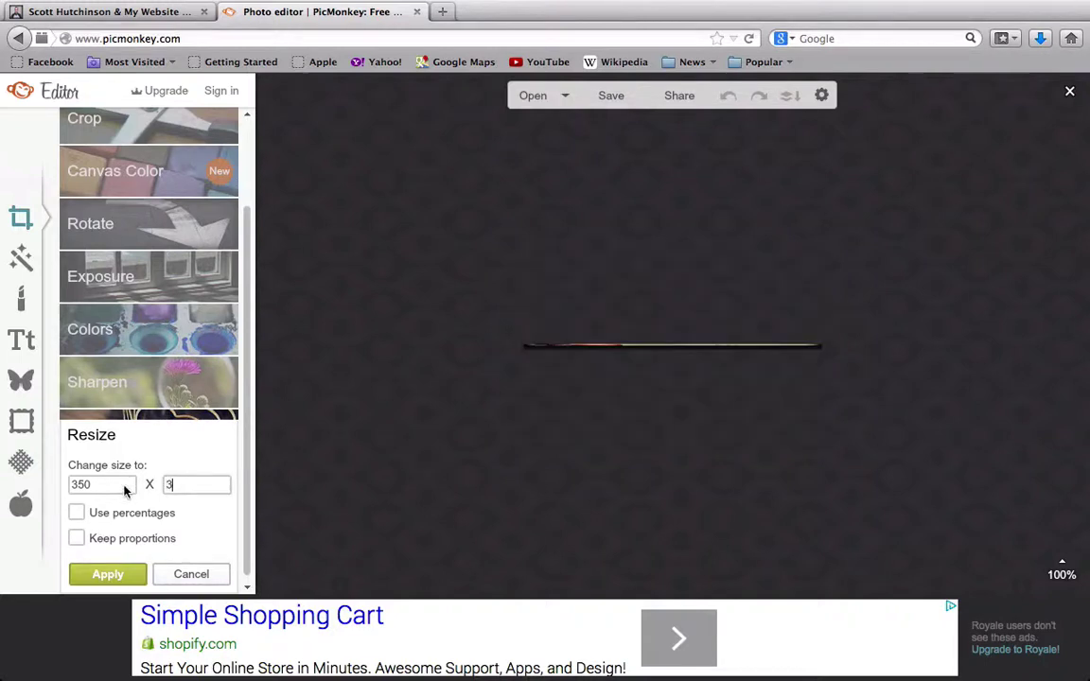
text(0)
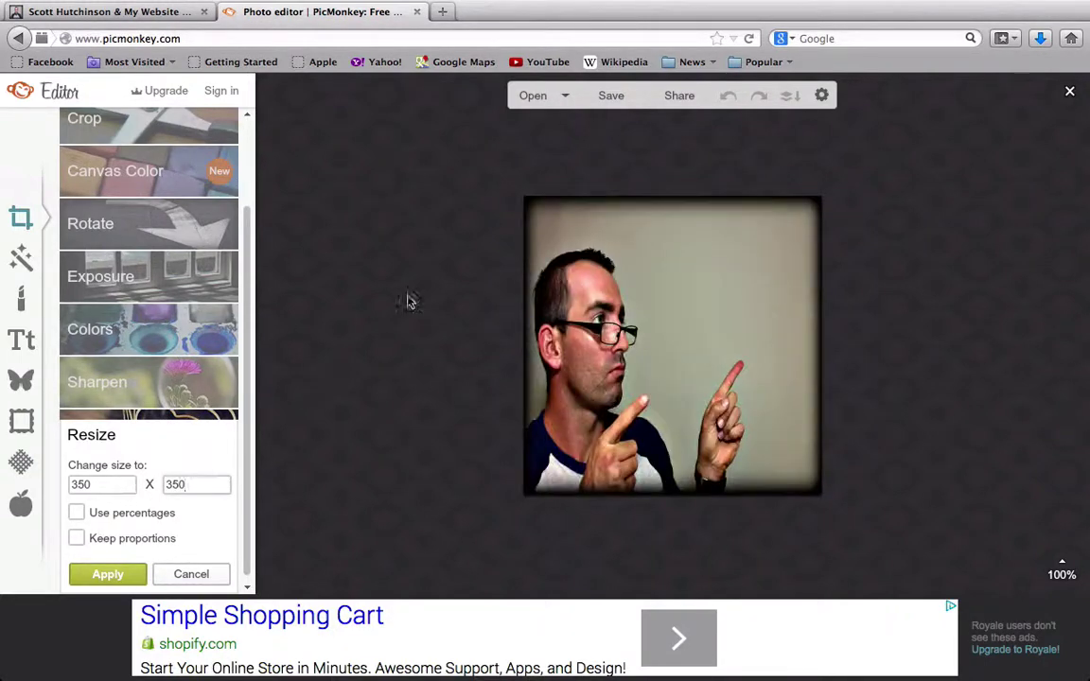
click(105, 576)
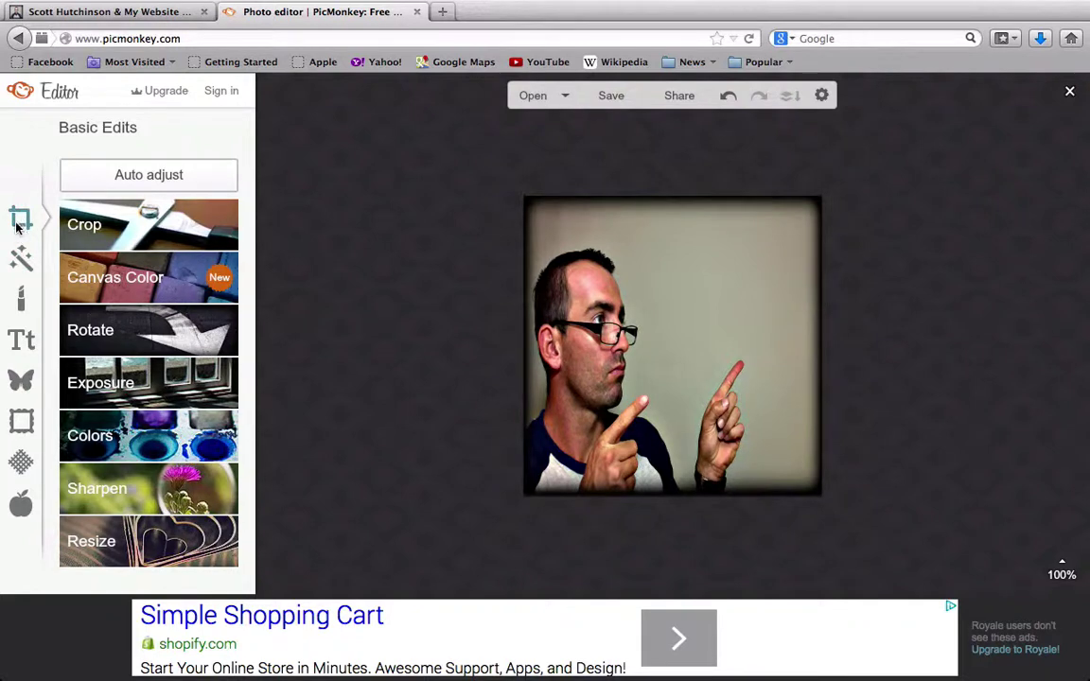
Open Overlays and expand Comic Bubbles to show its Basic and Royale bubble shapes
click(21, 382)
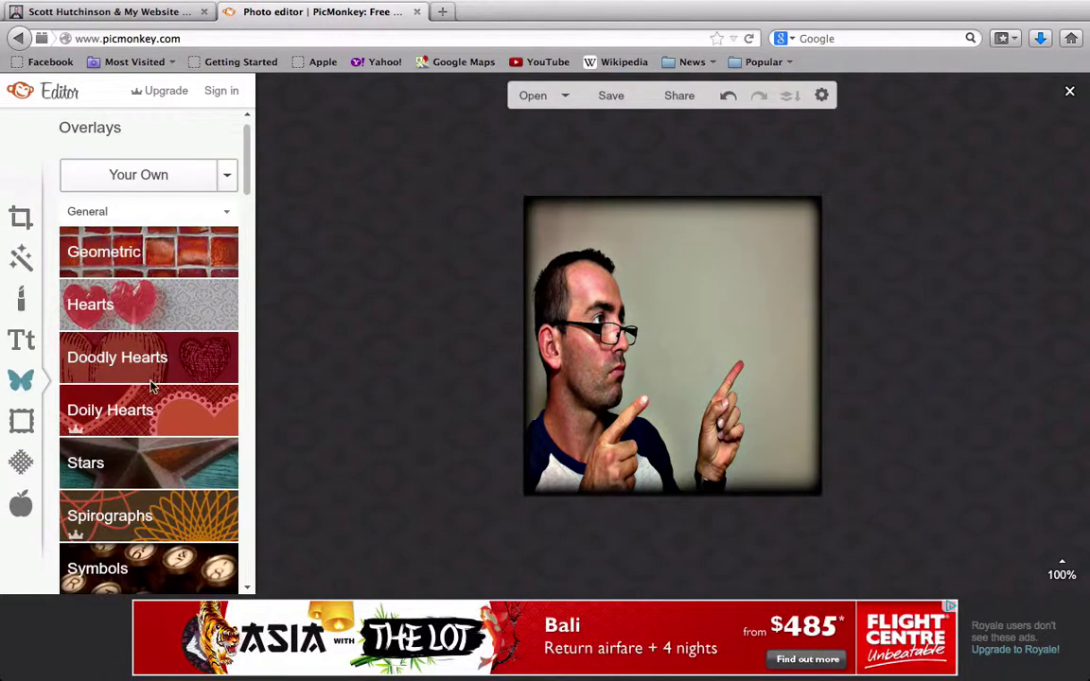
scroll(114, 360, down, 8)
scroll(142, 379, up, 2)
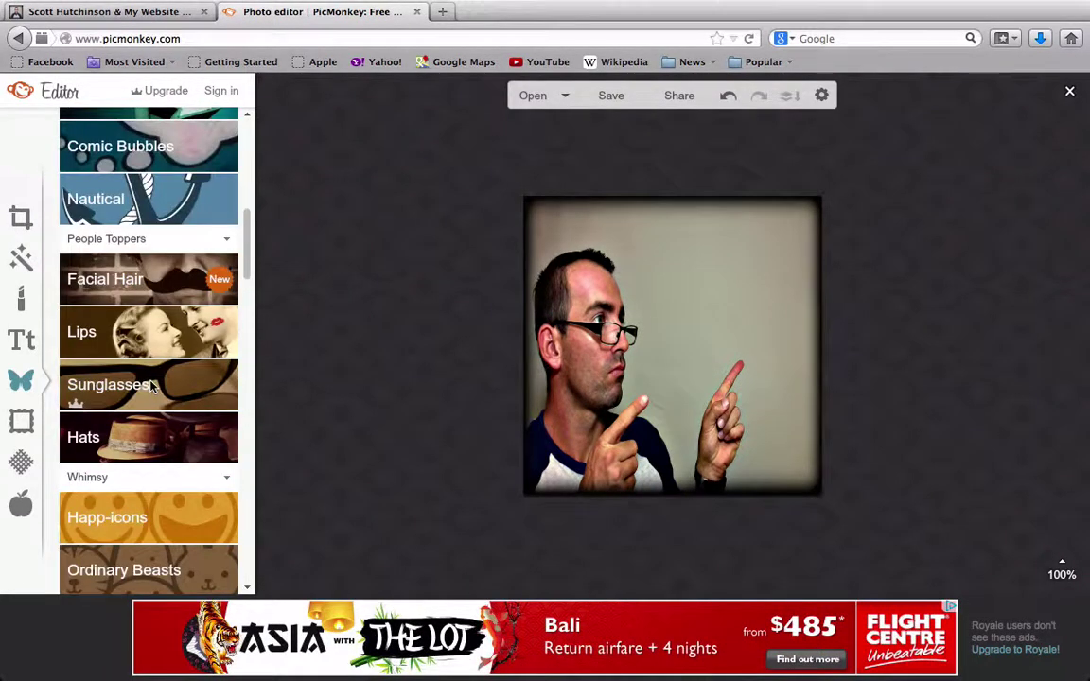
scroll(146, 387, up, 3)
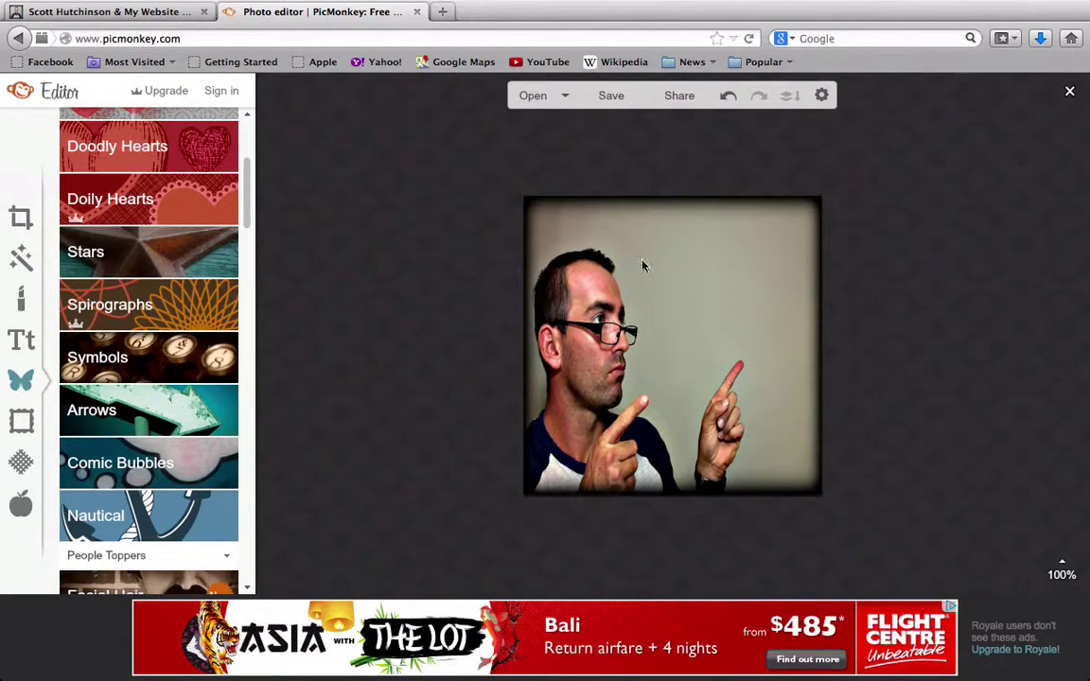
click(140, 457)
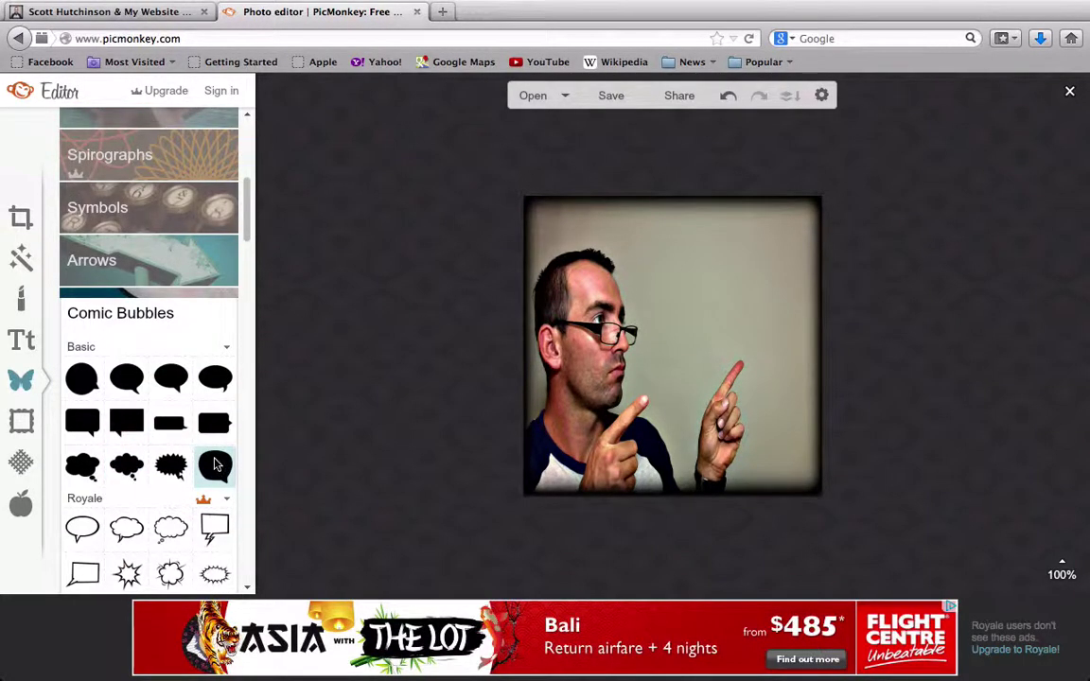
Add a Basic speech bubble and enlarge it over the wall above the man's pointing finger
click(214, 465)
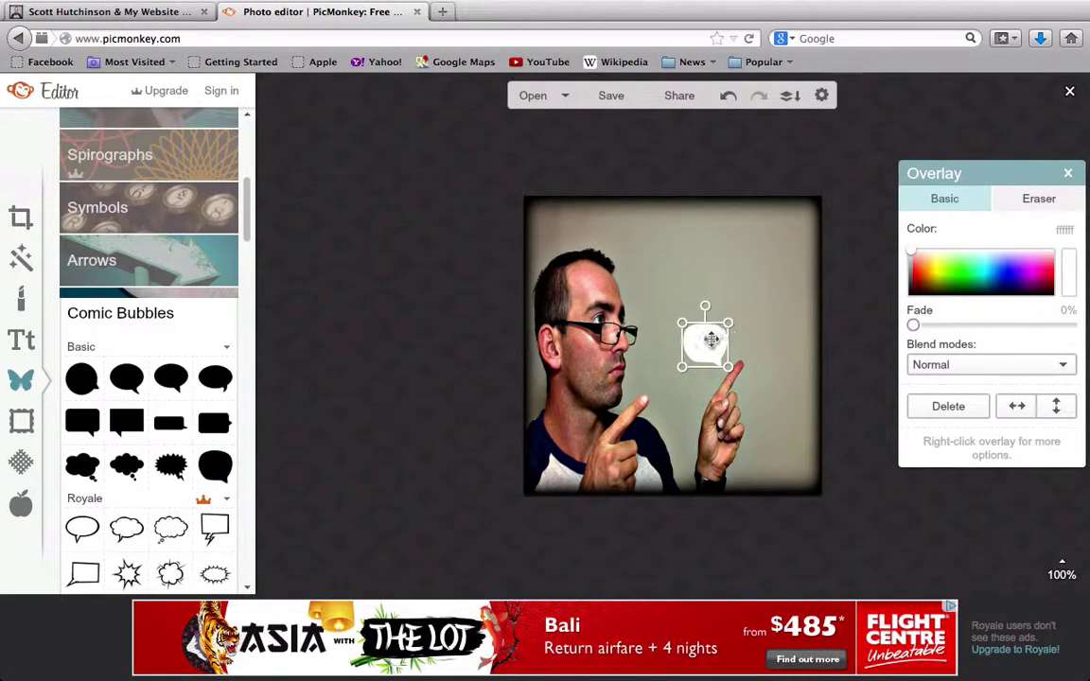
drag(711, 341, 684, 284)
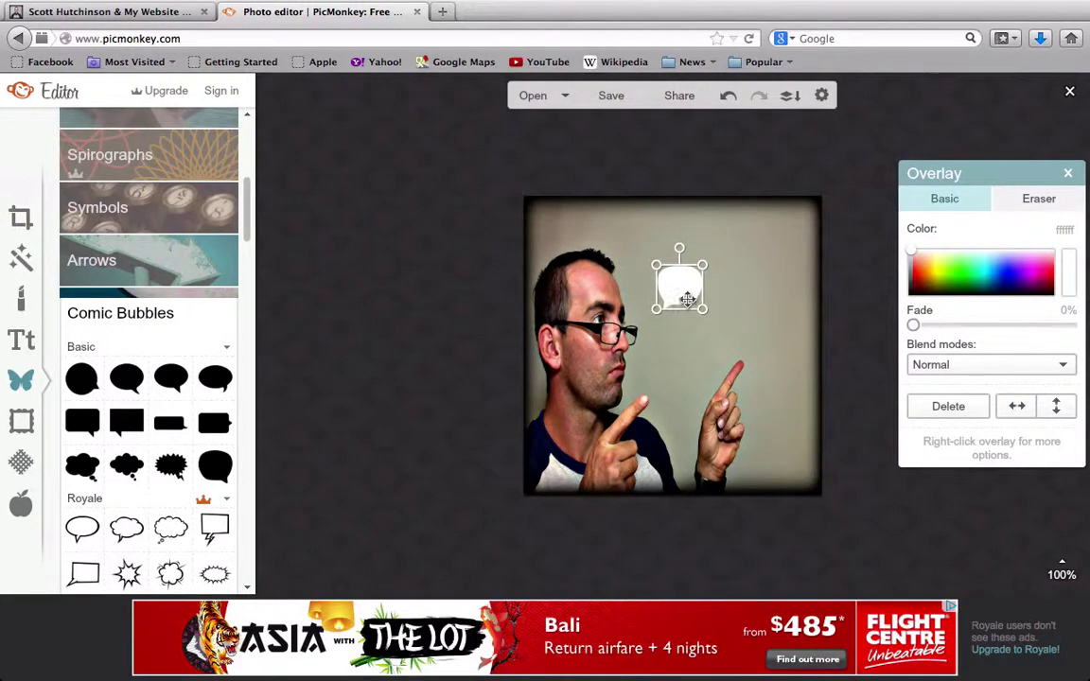
drag(686, 287, 674, 338)
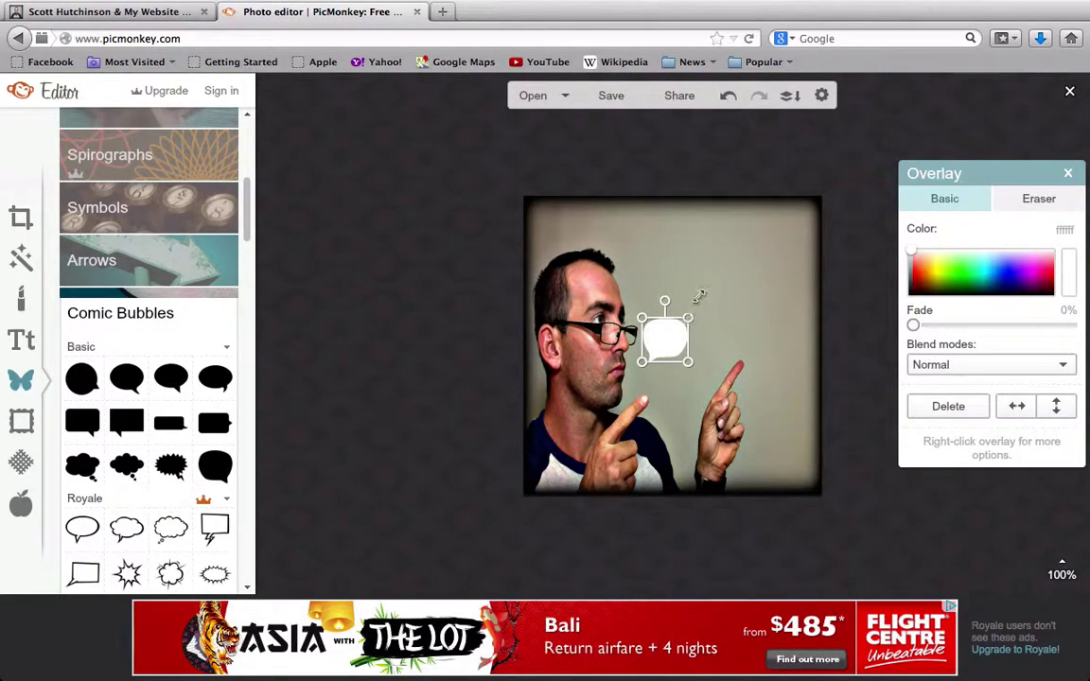
drag(698, 296, 805, 216)
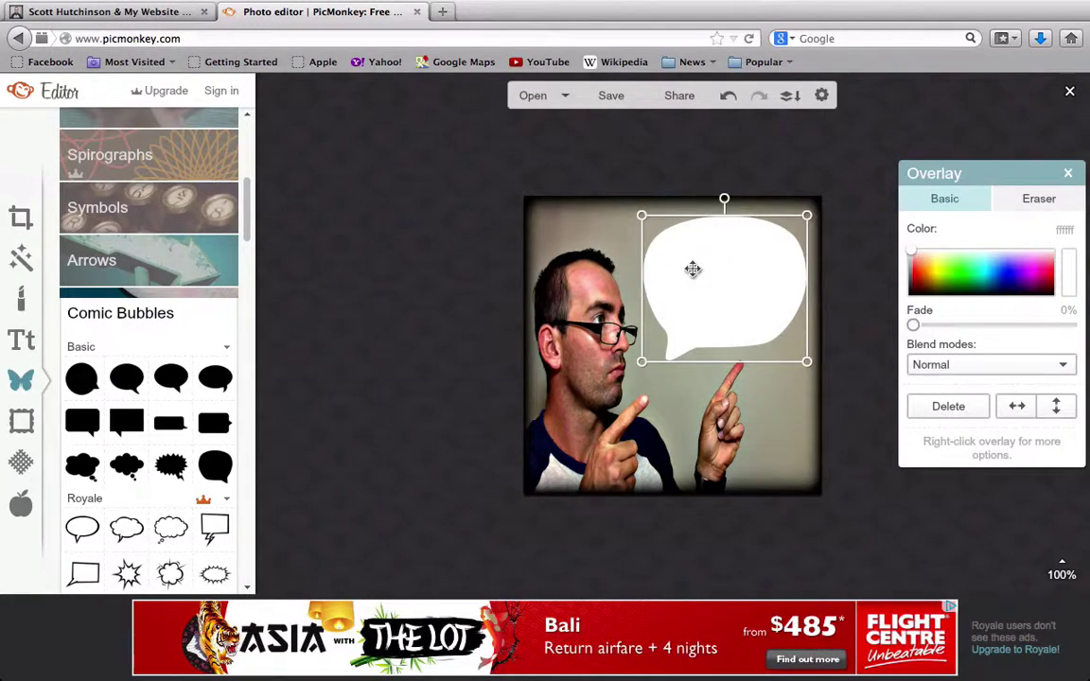
drag(693, 269, 682, 275)
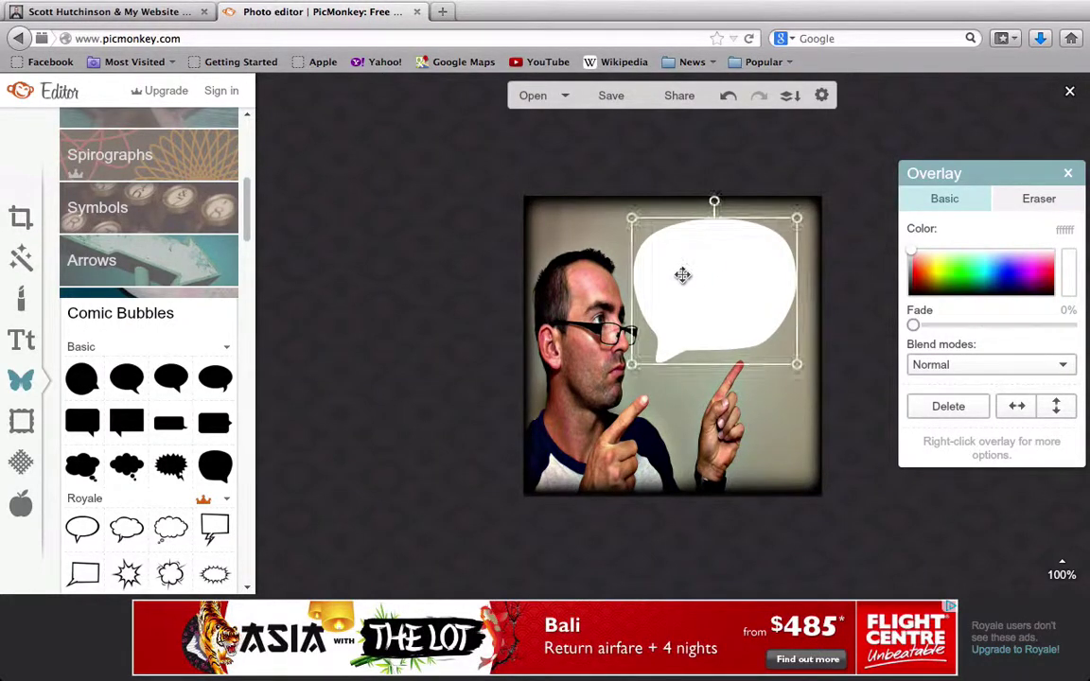
Preview the photo, then try out different colours for the bubble
click(758, 384)
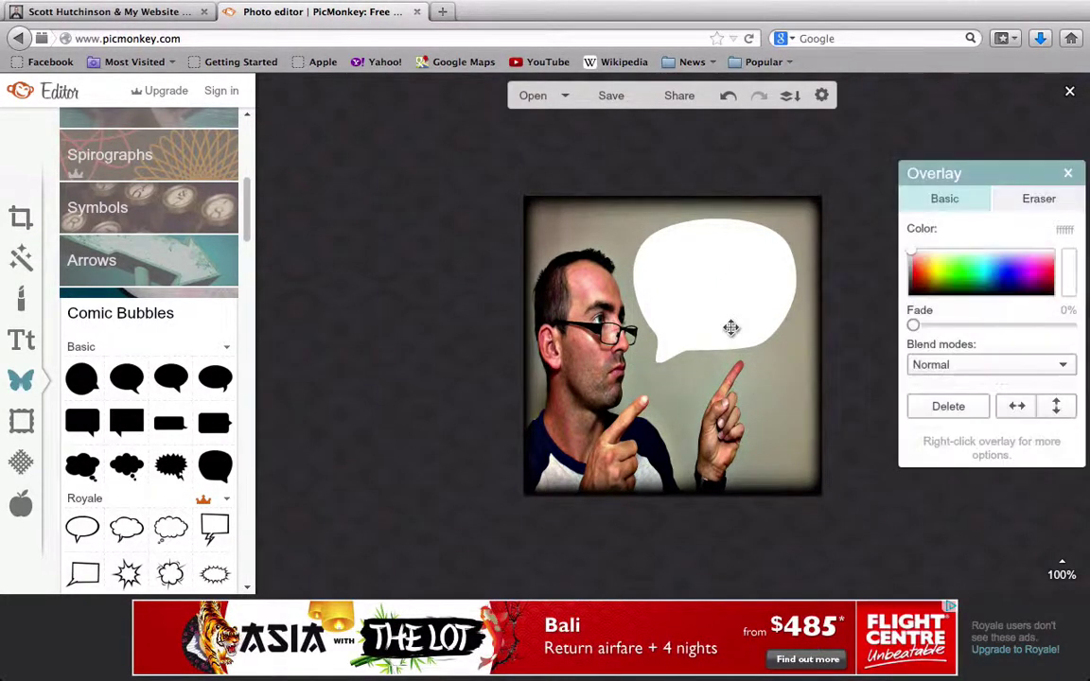
click(730, 327)
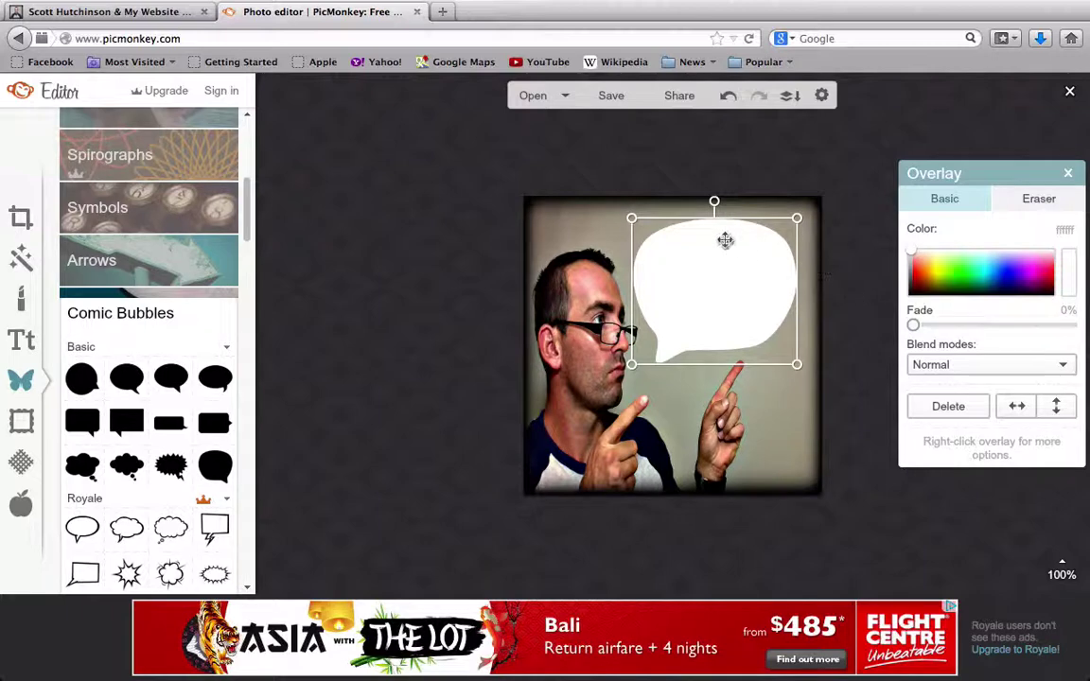
mouse_move(915, 256)
mouse_down()
mouse_move(1015, 277)
mouse_move(923, 270)
mouse_move(909, 251)
mouse_up()
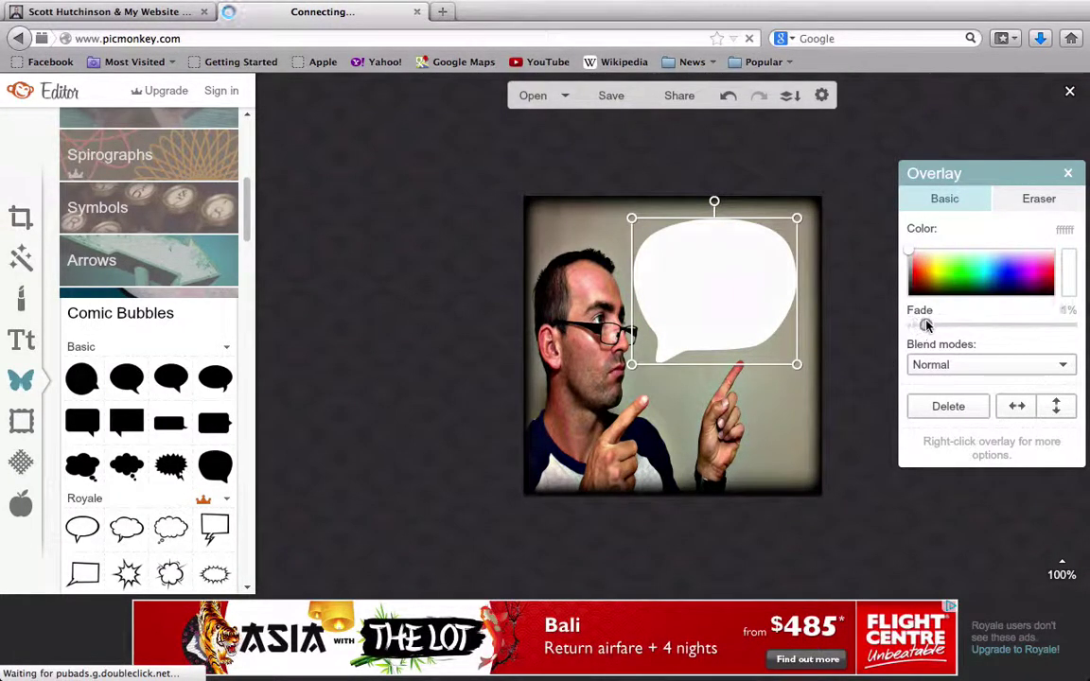
Fade the white bubble to about 21%, deselect it, and bring up the Text fonts list
drag(913, 325, 945, 325)
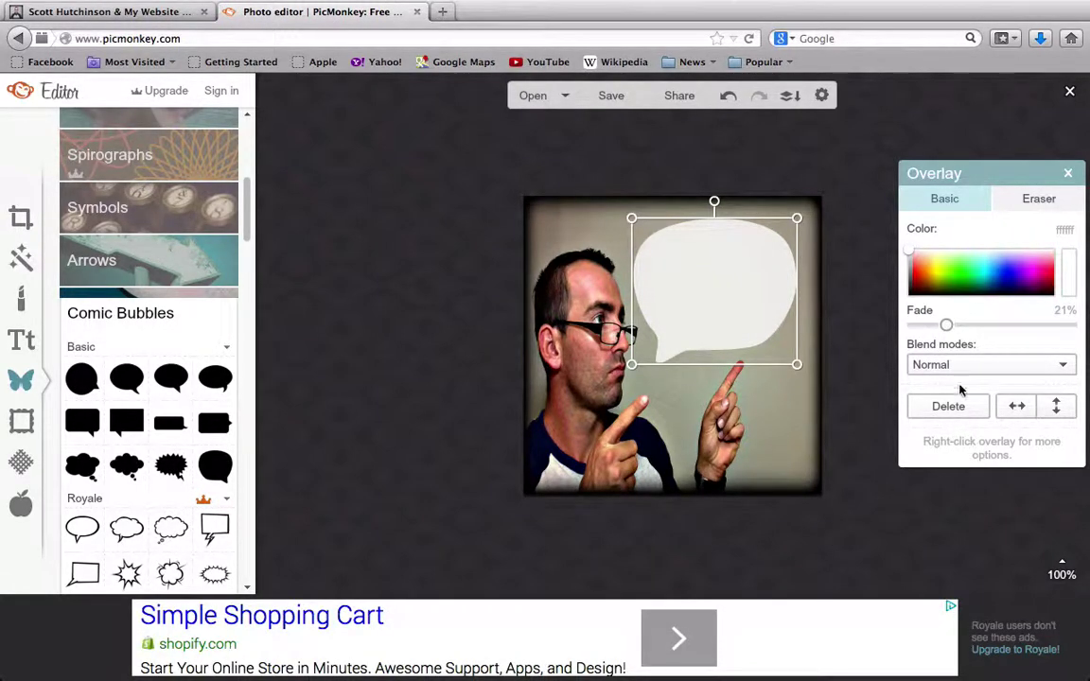
click(838, 186)
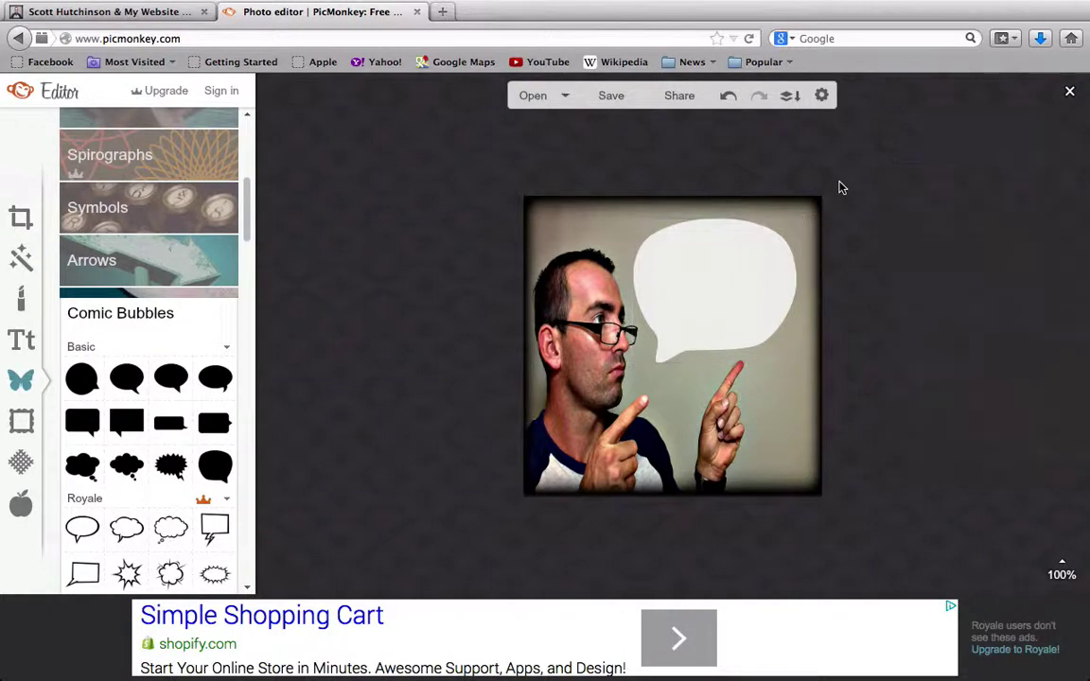
click(23, 341)
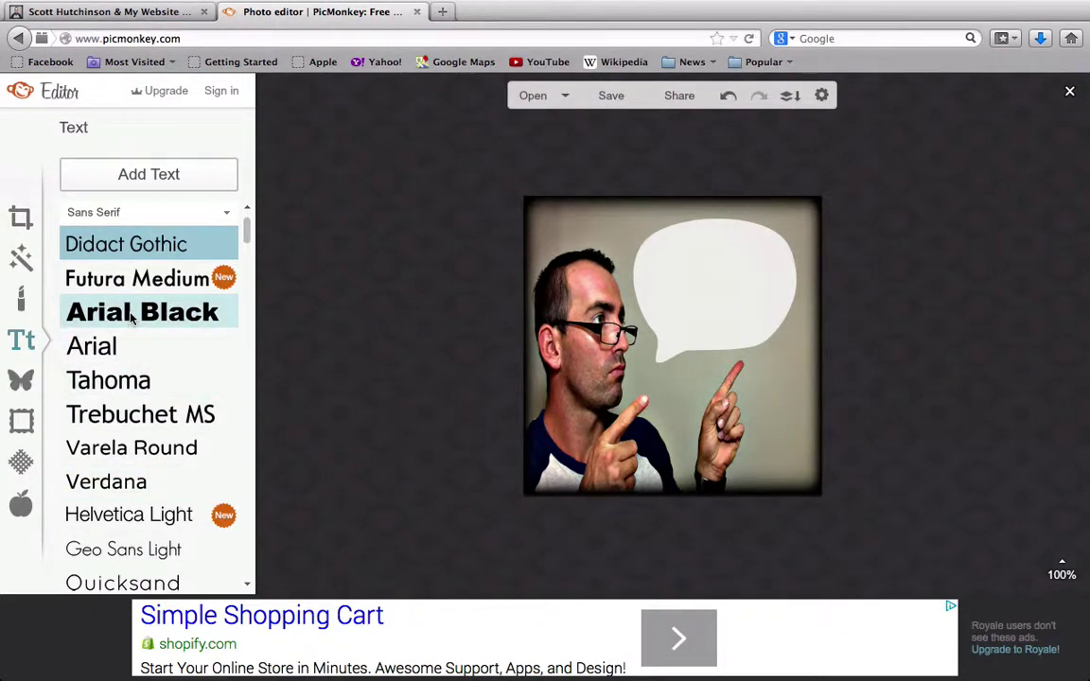
Add an Arial Black text box and place it on the speech bubble
click(132, 319)
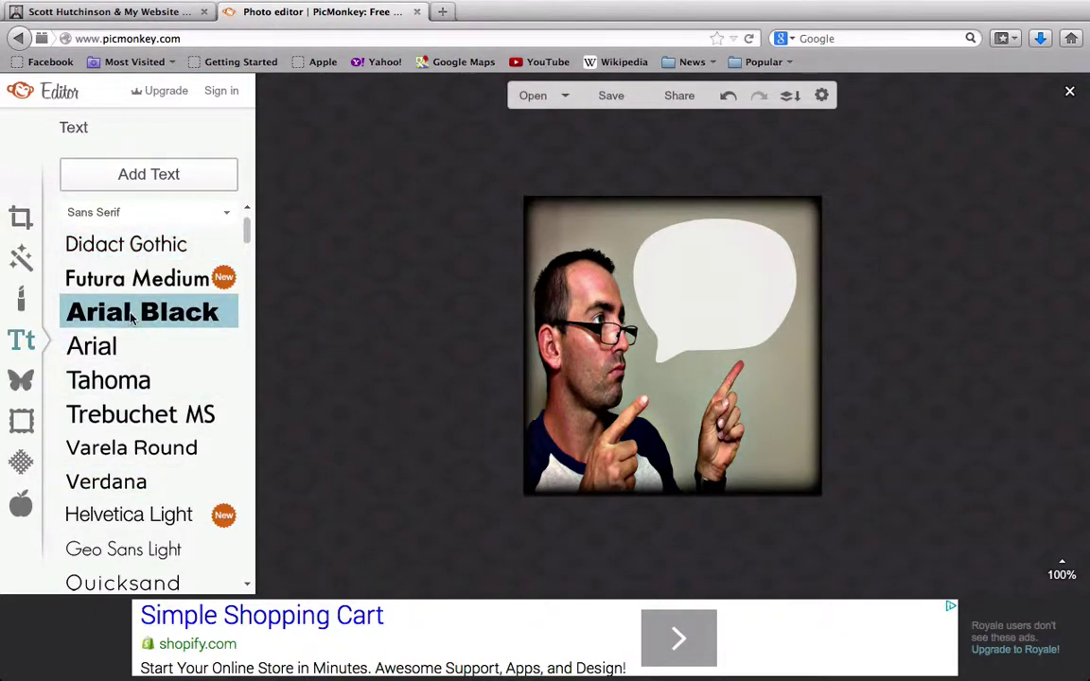
click(139, 180)
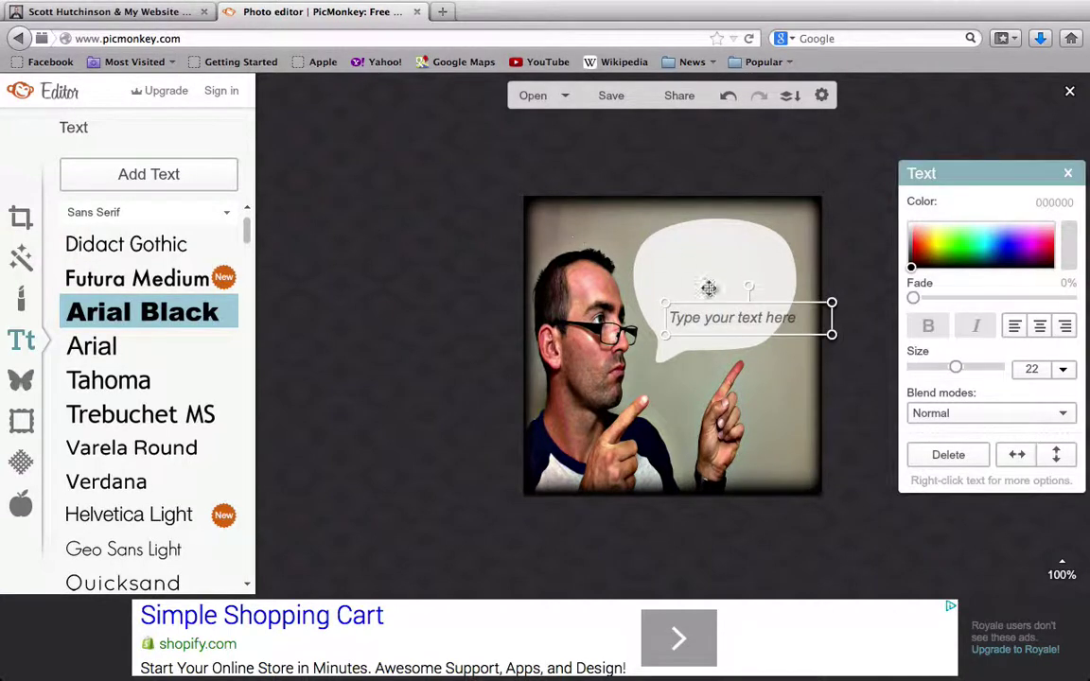
drag(709, 309, 679, 275)
click(678, 276)
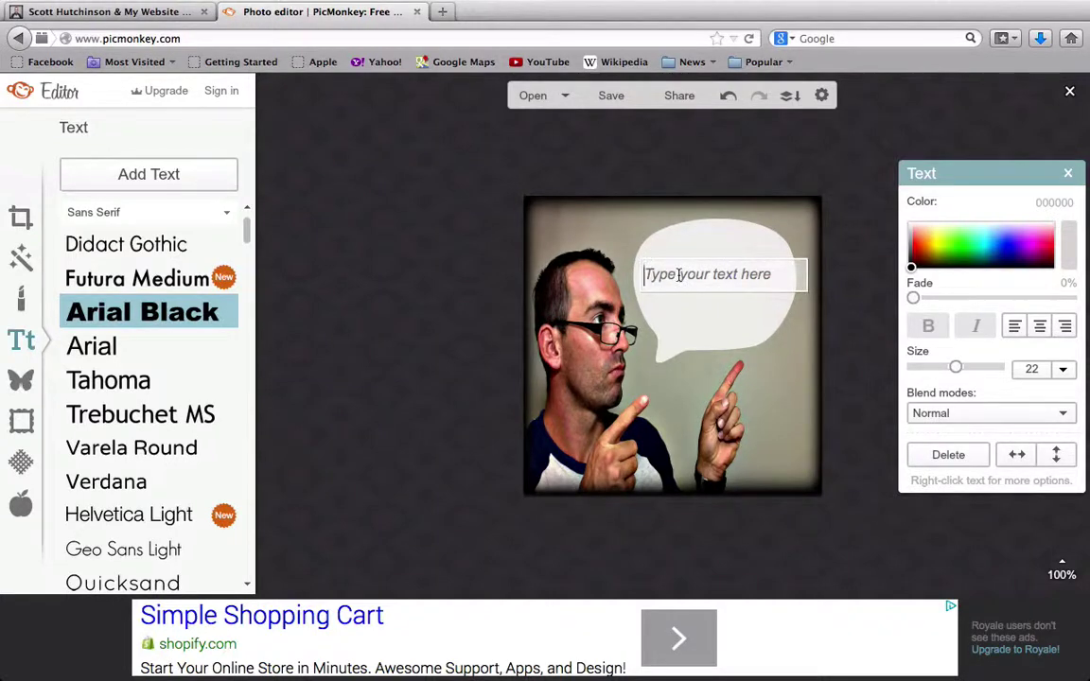
Type a three-line message: a greeting with the author's name, 'This is my site,' and 'click here to read more about me'
text(Hey)
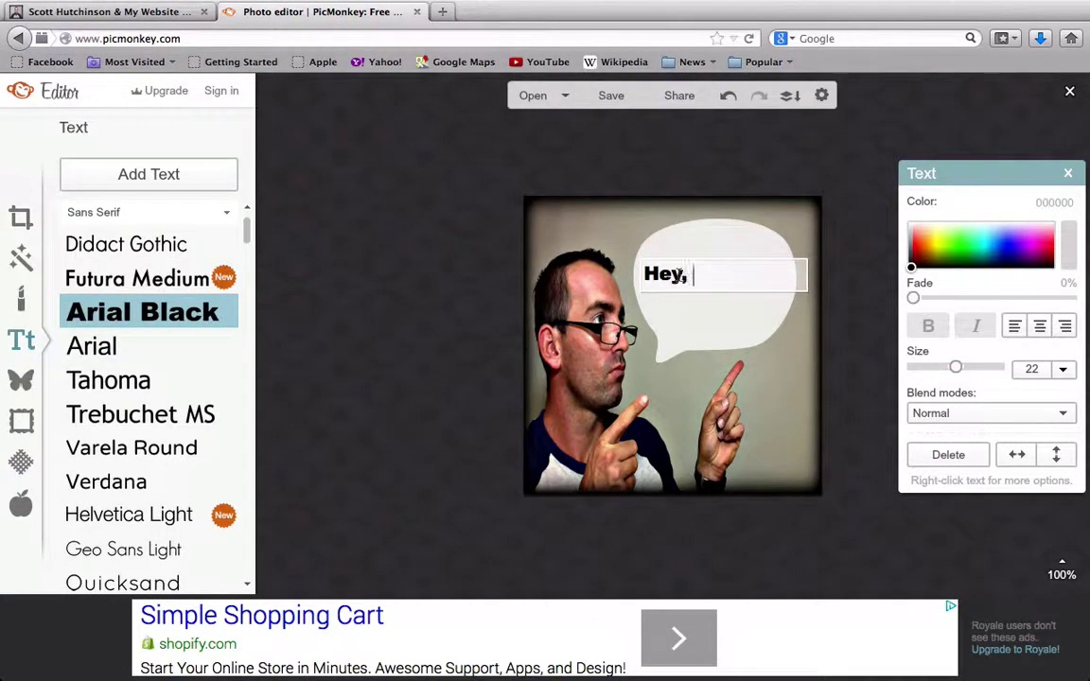
text(, I'm Scott,)
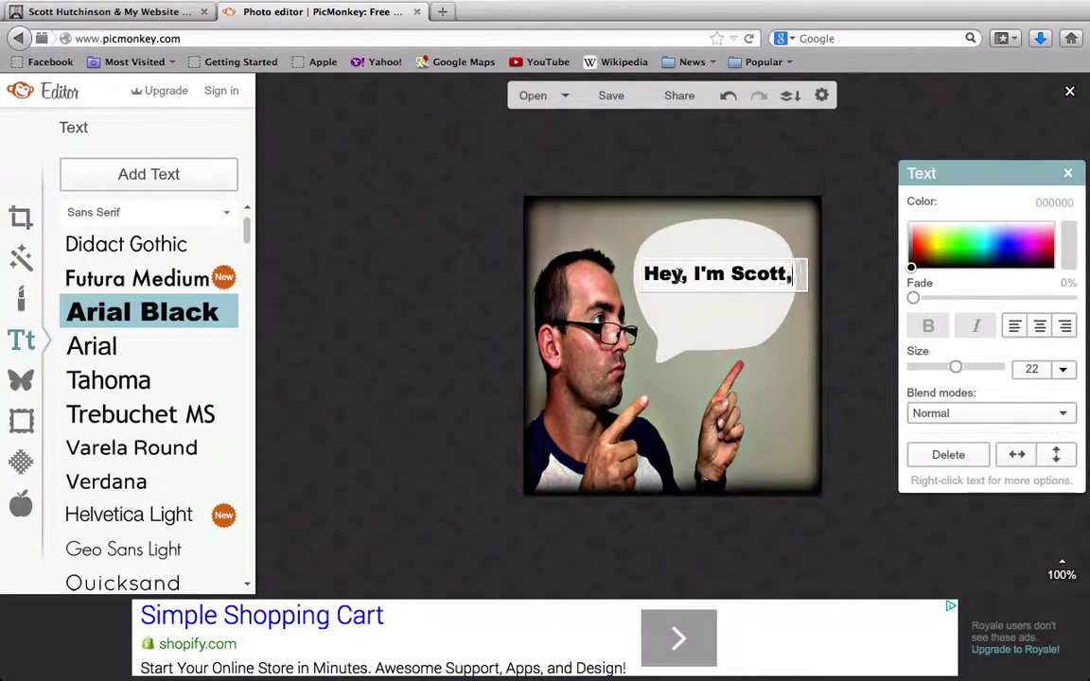
key(Return)
text(Thi)
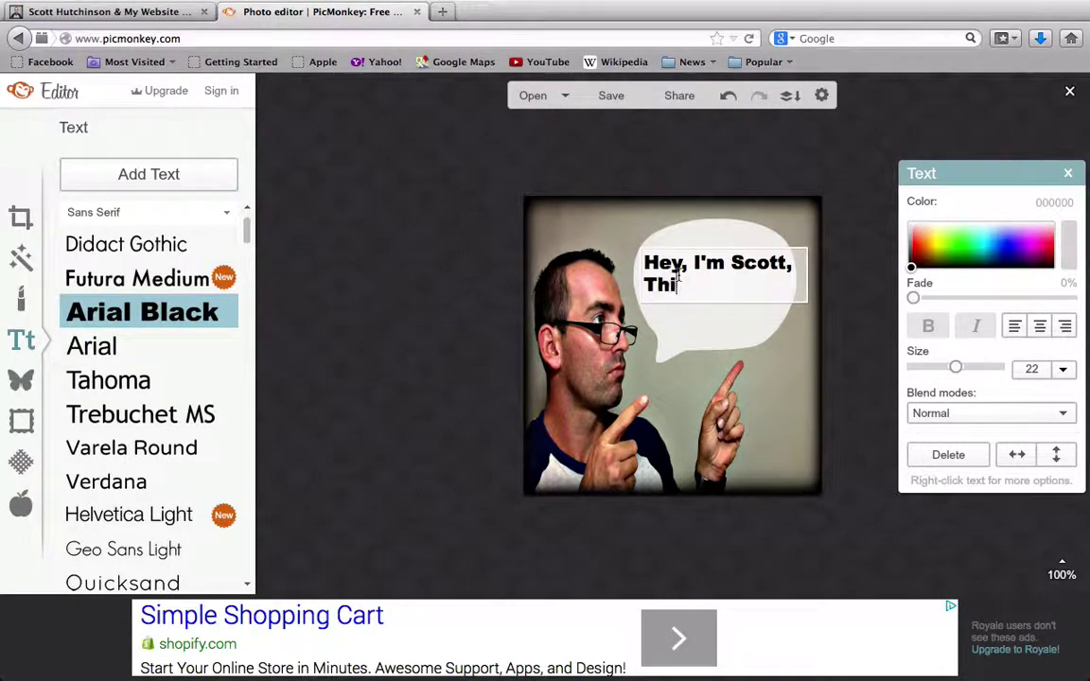
text(s is my s)
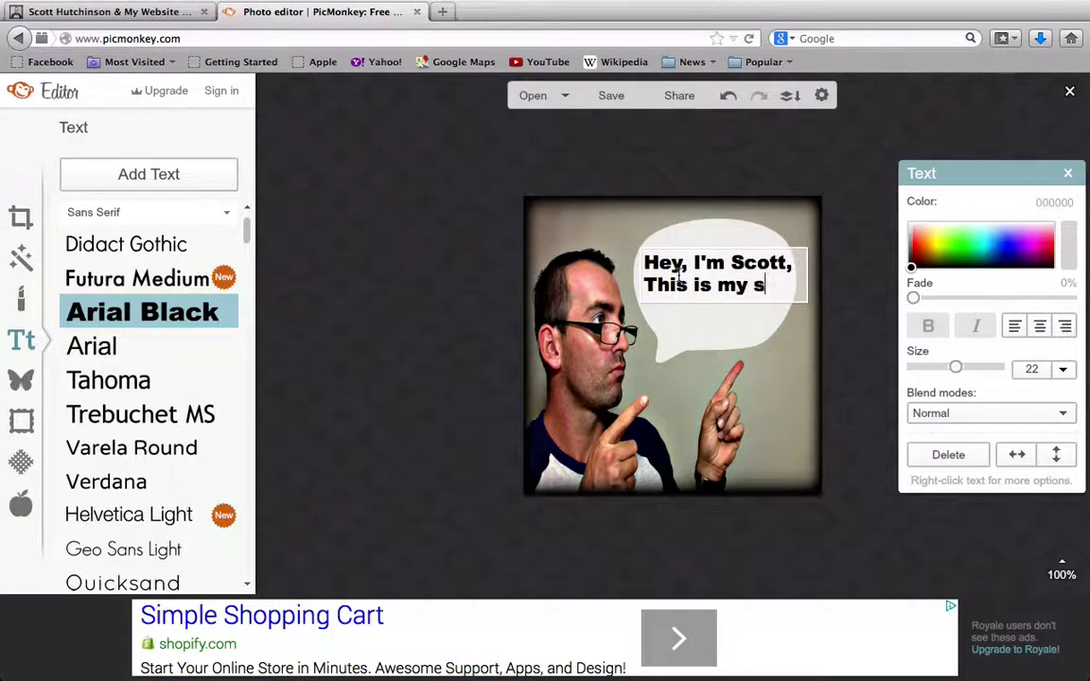
text(ite,)
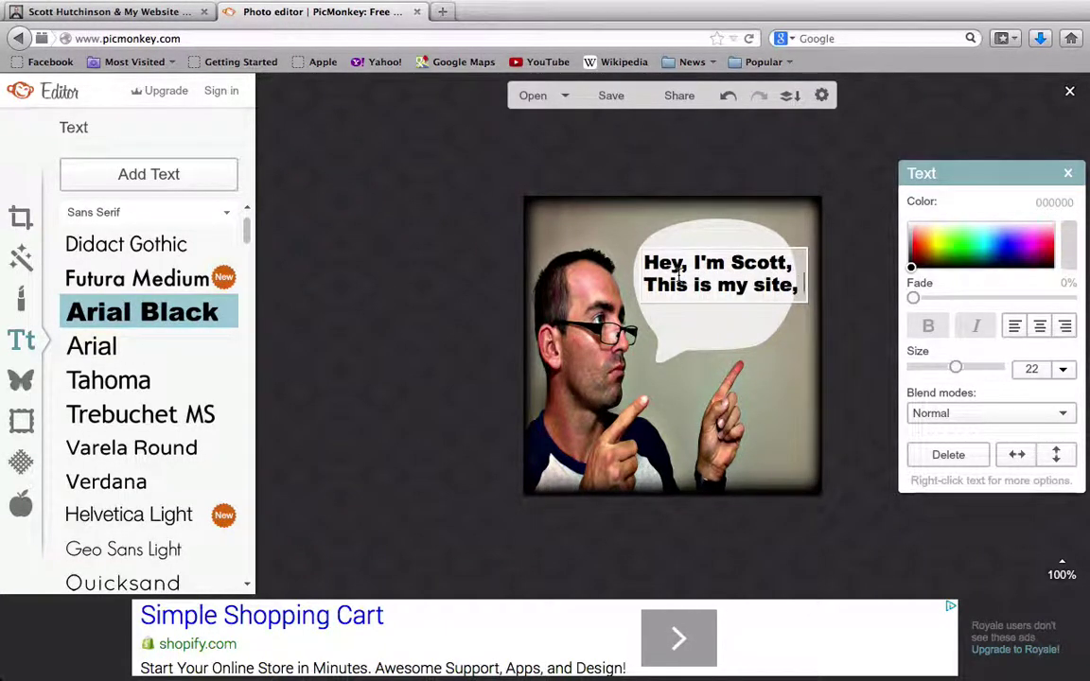
key(Return)
text(clic)
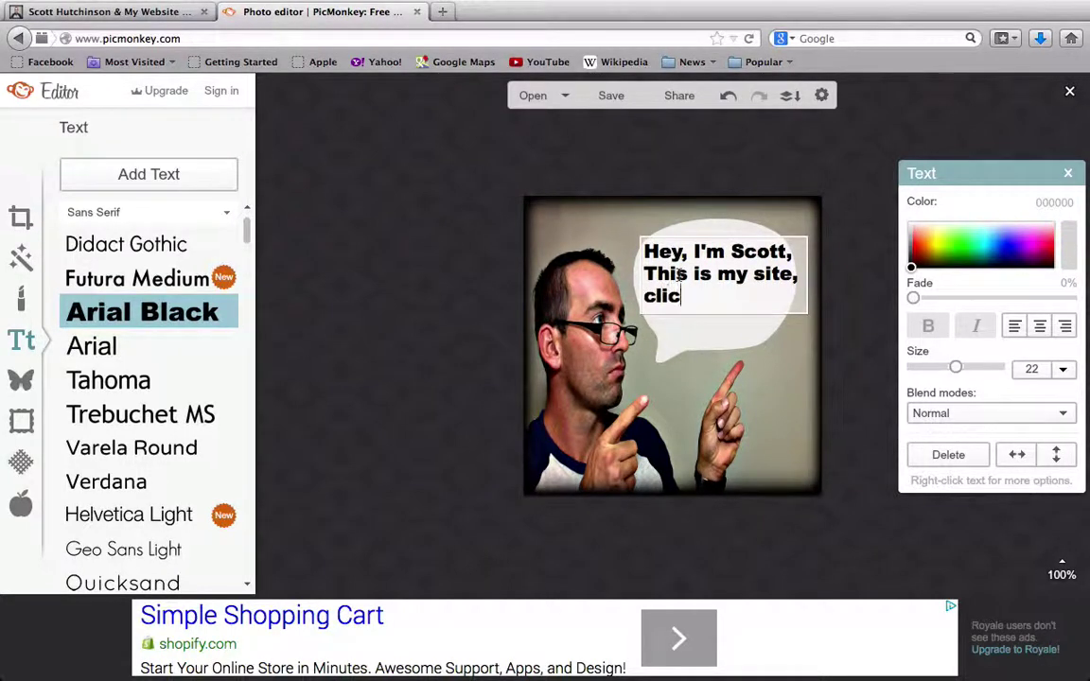
text(k here to re)
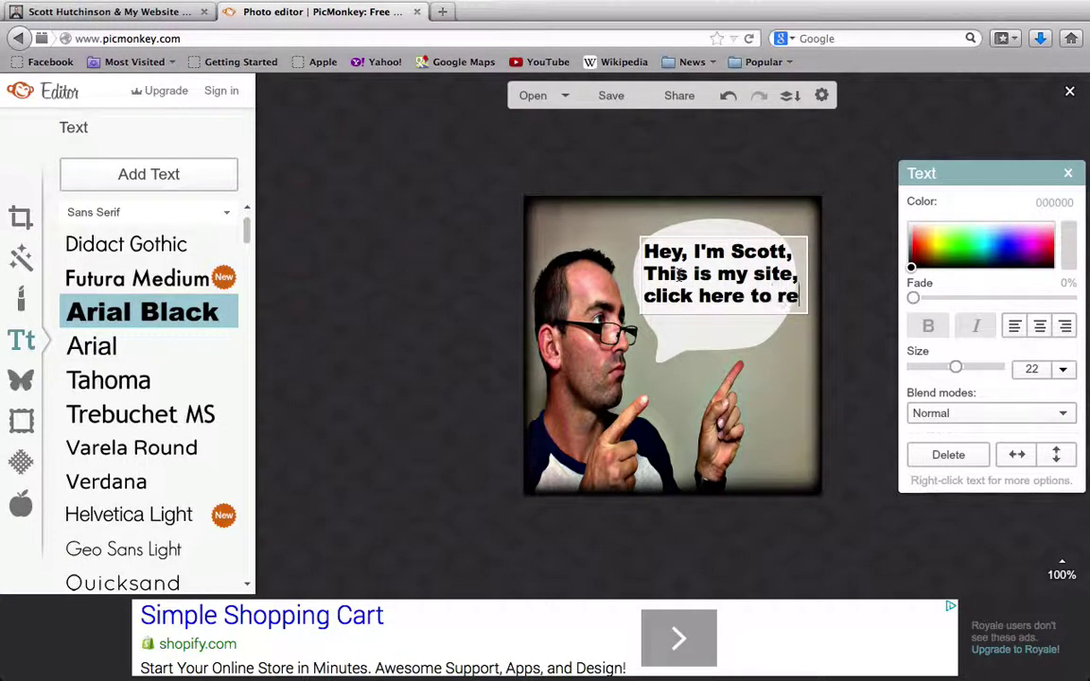
text(ad more about me.)
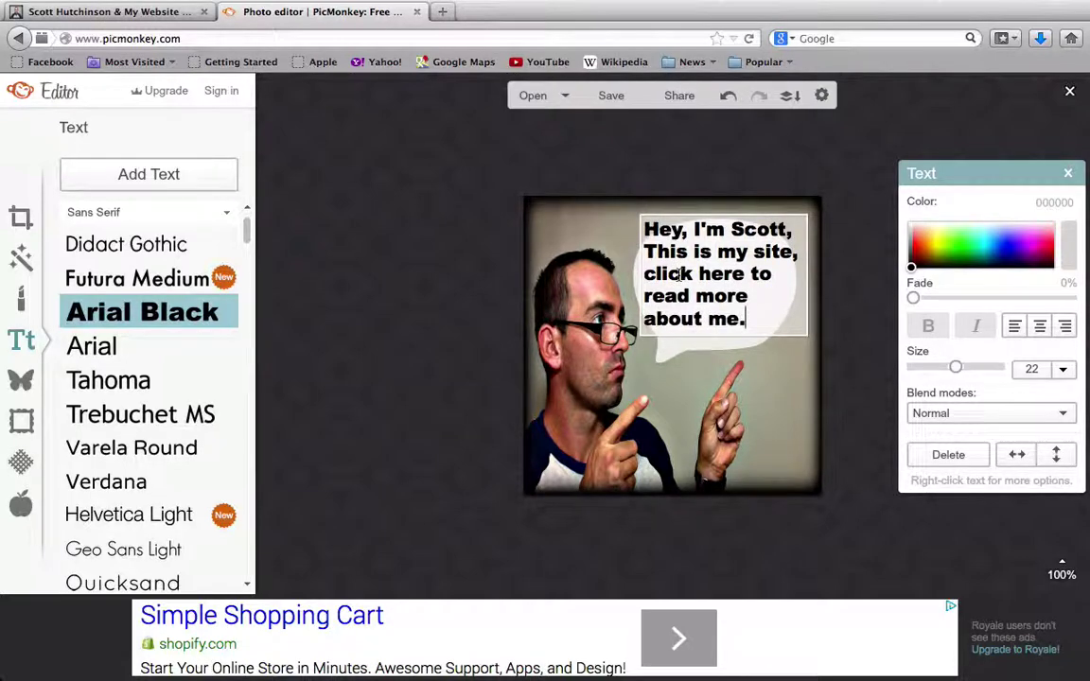
click(92, 11)
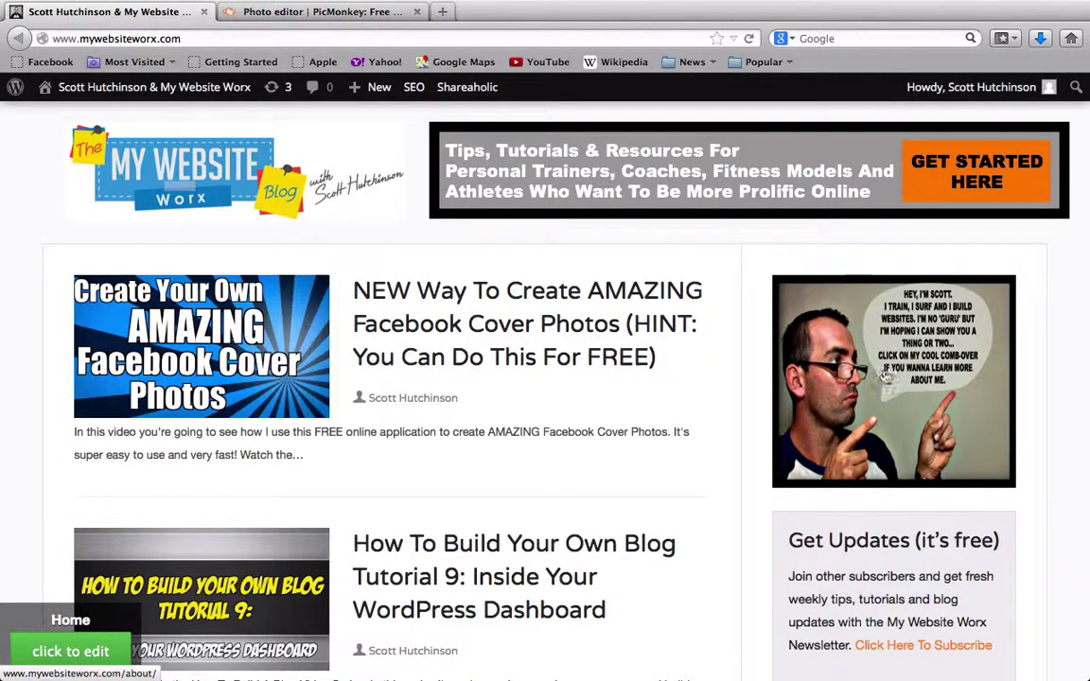
click(345, 16)
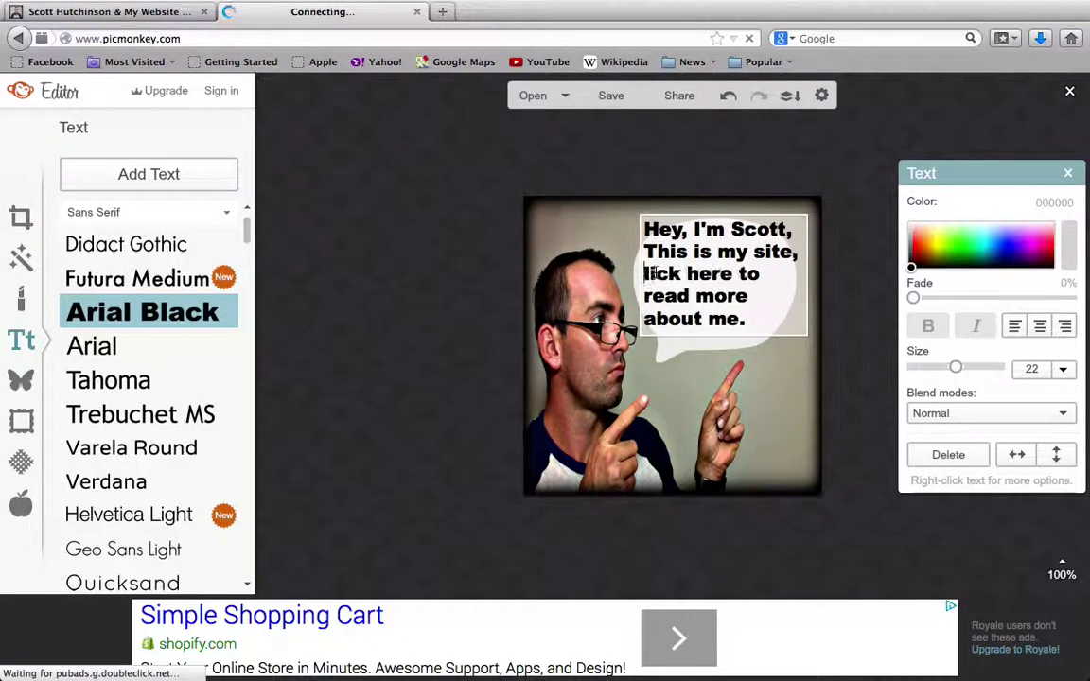
Capitalise 'click' to 'Click' on the message's third line
click(656, 273)
key(BackSpace)
text(C)
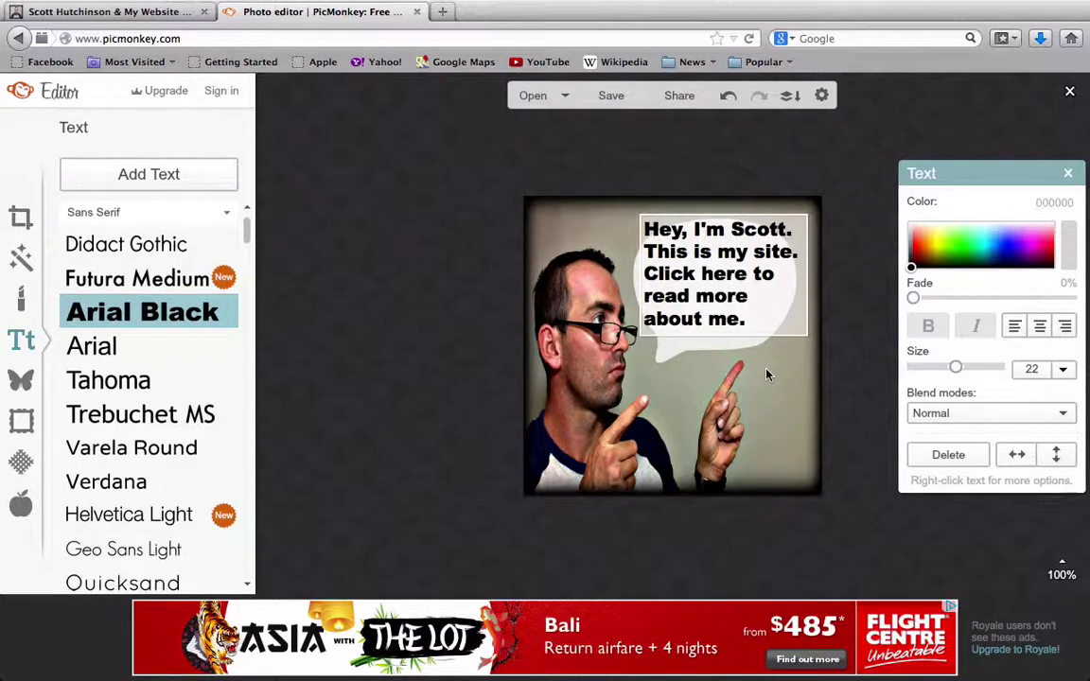
Select the whole bubble message and set its size to 20
click(688, 331)
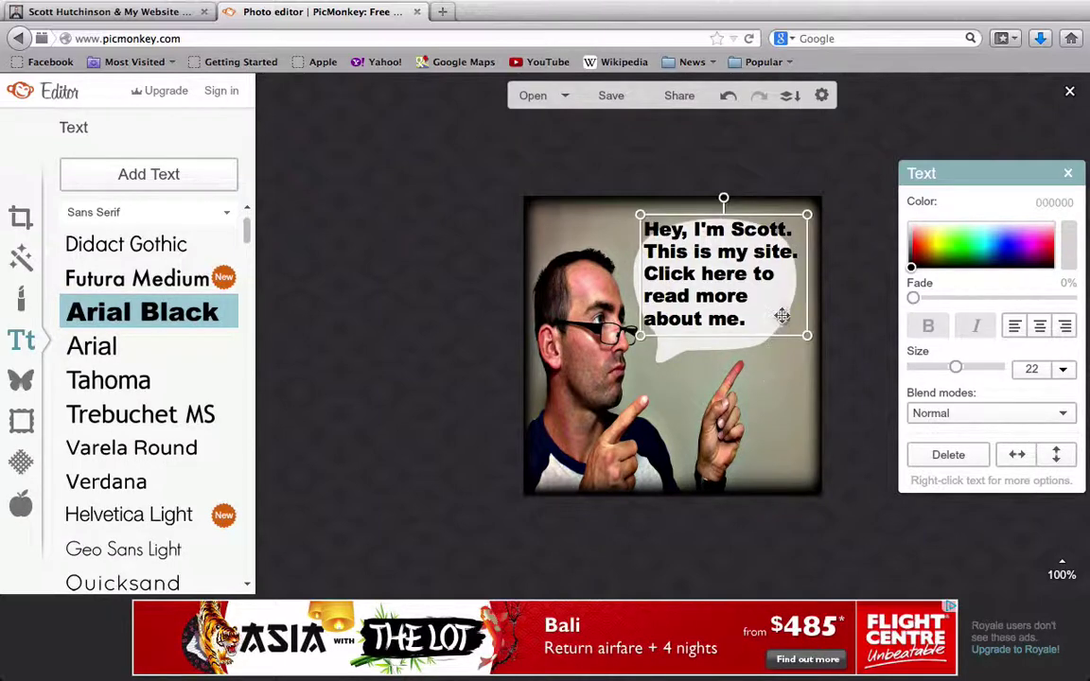
double_click(722, 296)
click(759, 324)
drag(759, 325, 627, 220)
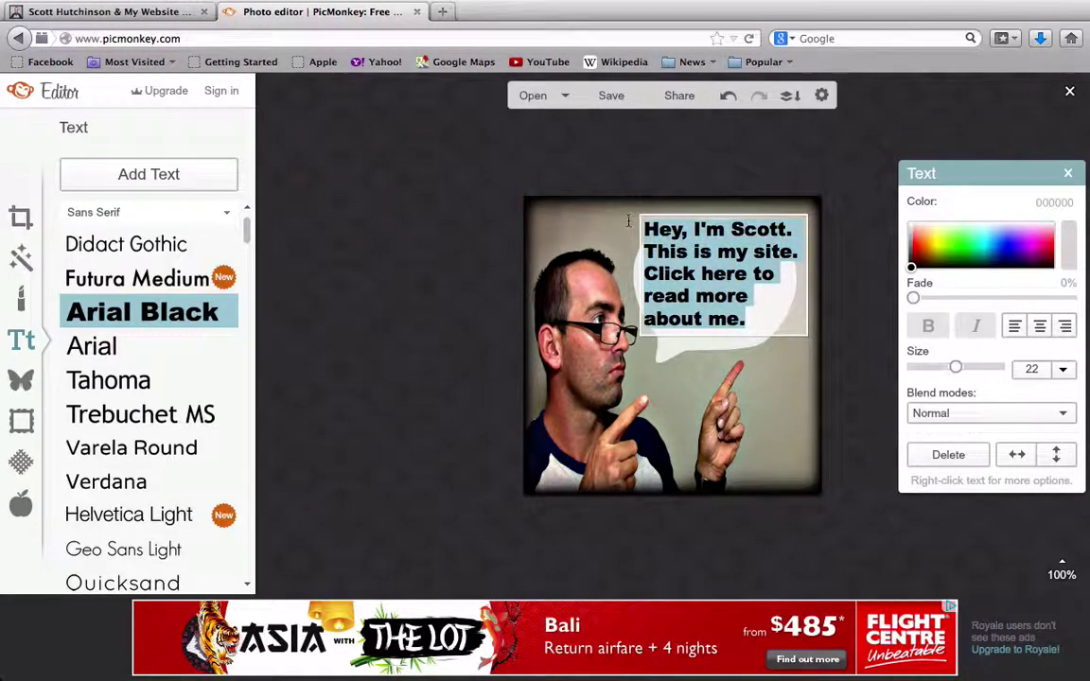
click(1062, 368)
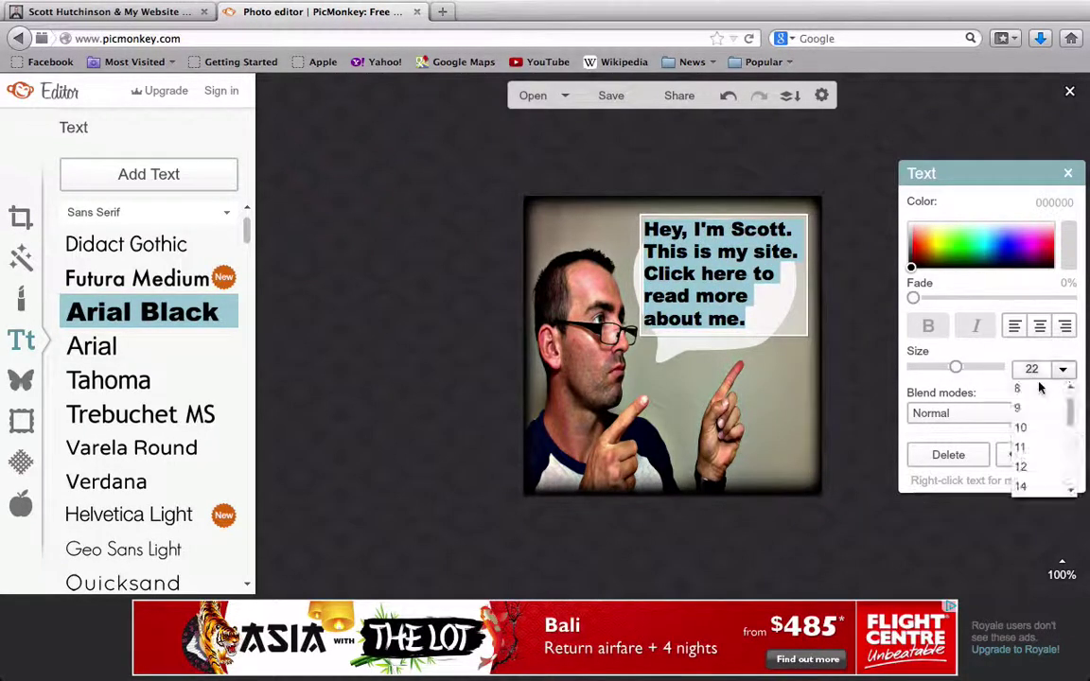
scroll(1022, 454, down, 3)
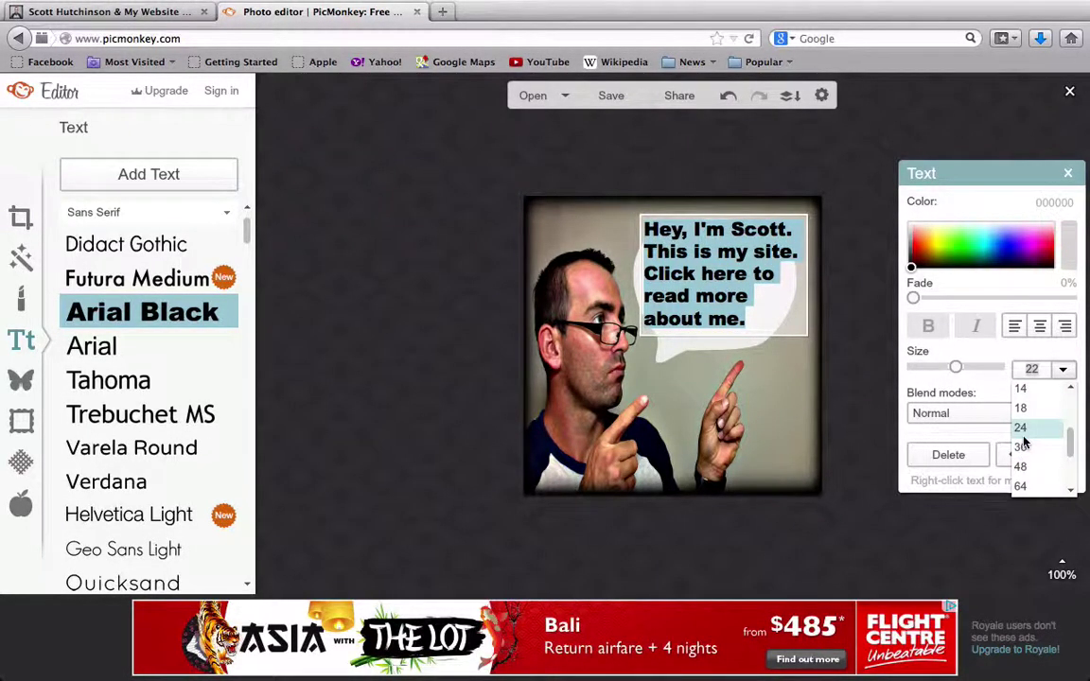
click(1024, 443)
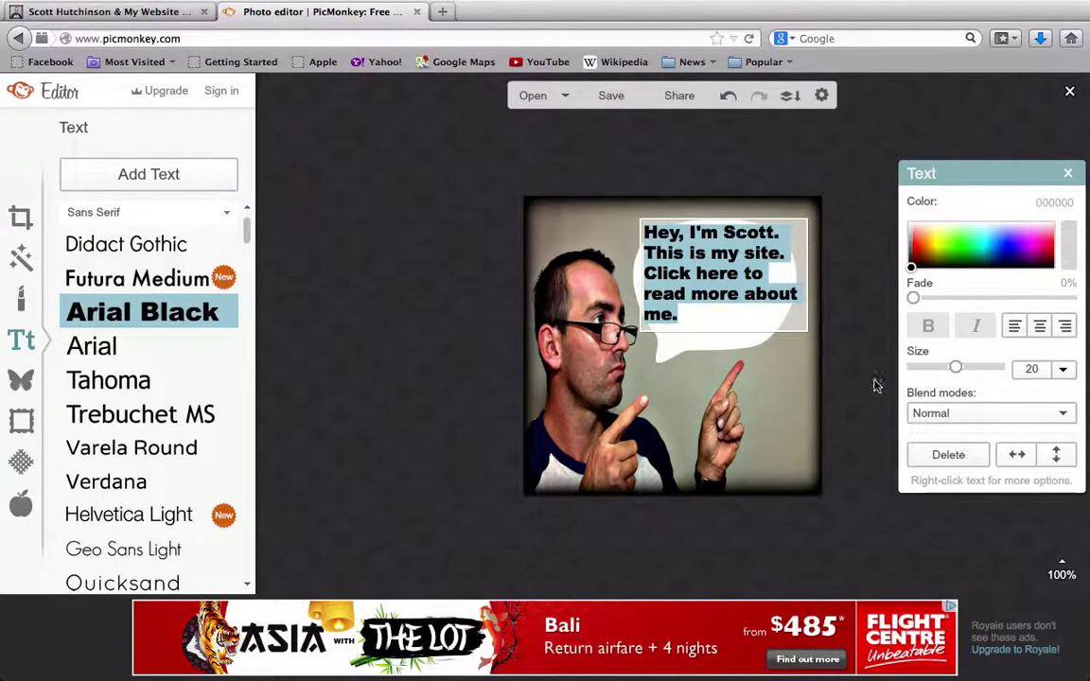
Scale the message down to size 18, centre-align it, and position it inside the bubble
click(737, 326)
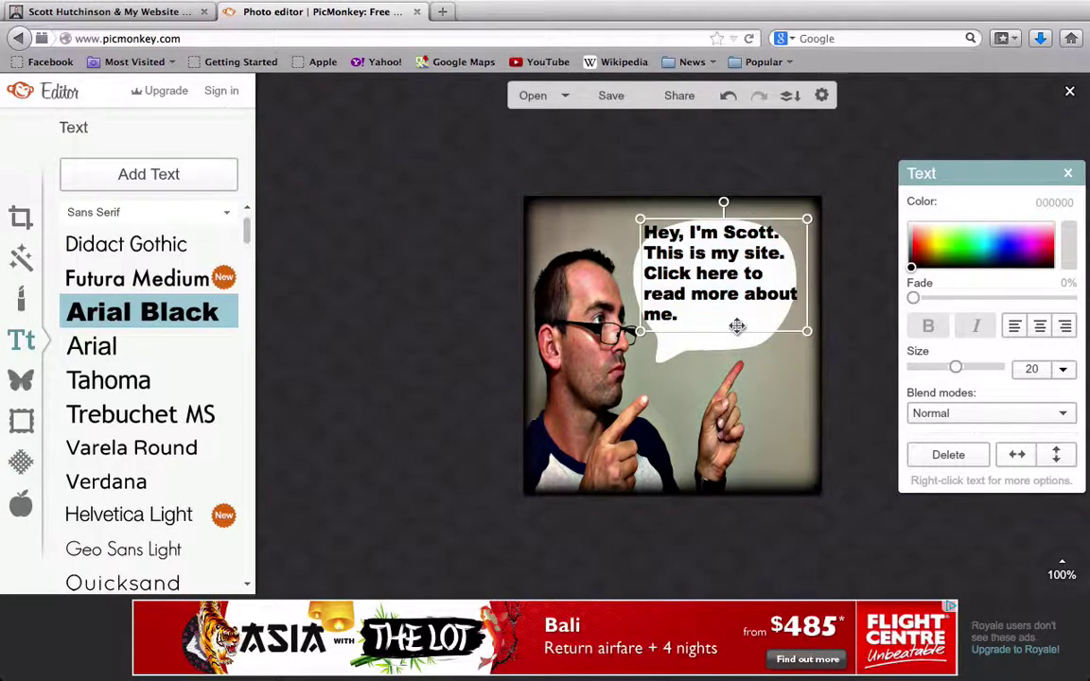
mouse_move(731, 329)
mouse_down()
mouse_move(730, 348)
mouse_move(726, 317)
mouse_up()
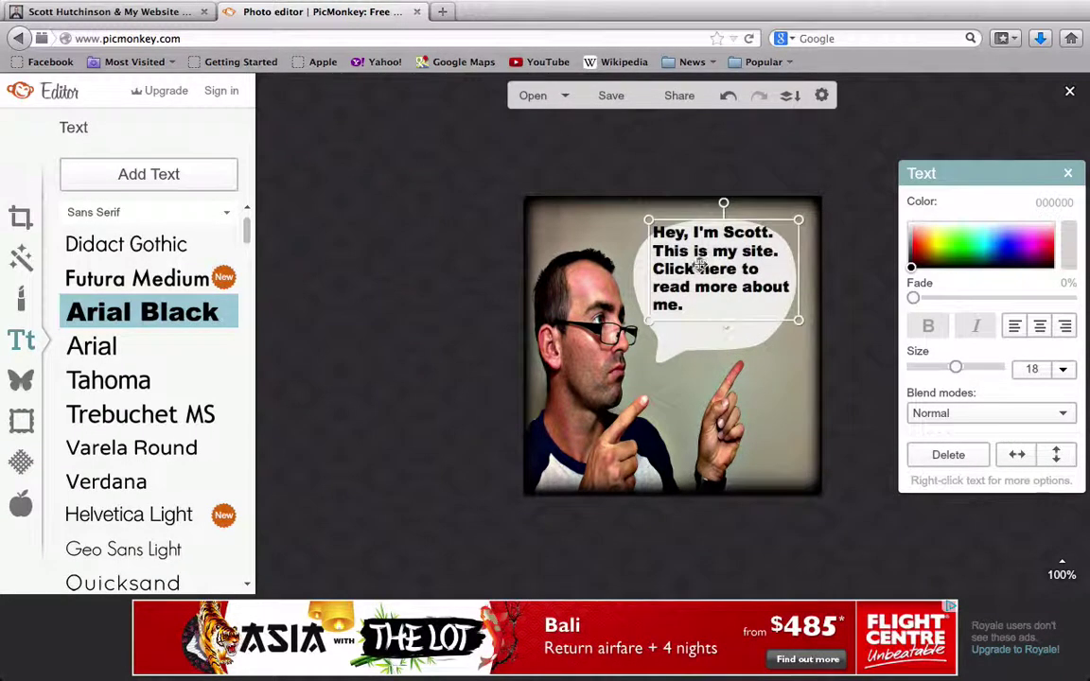
drag(699, 264, 697, 279)
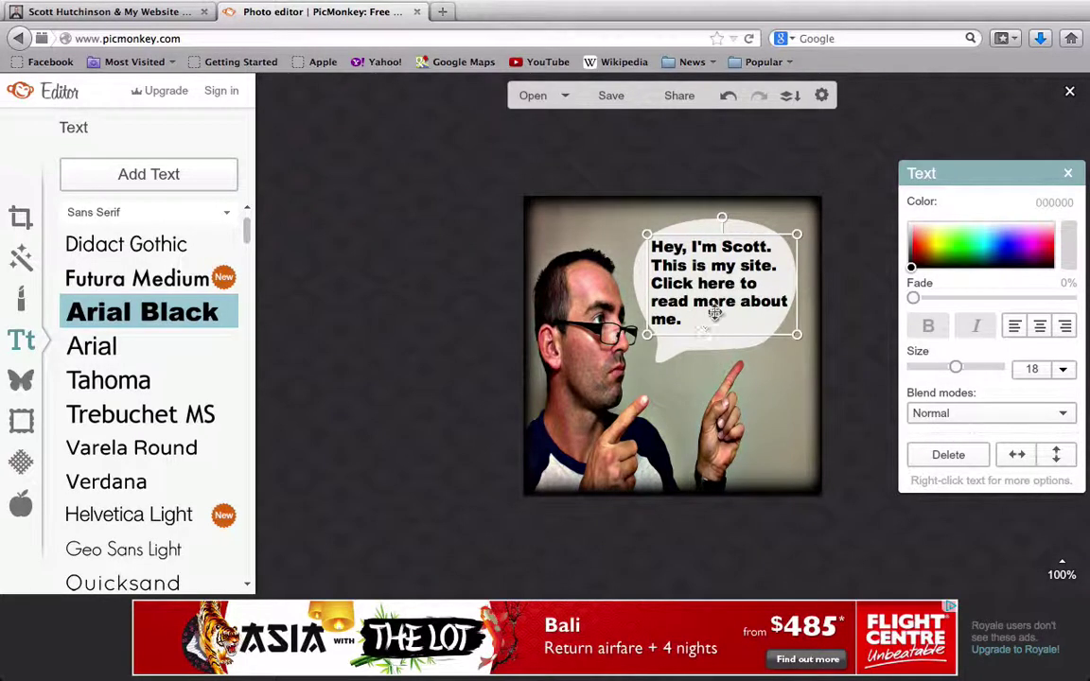
click(1041, 328)
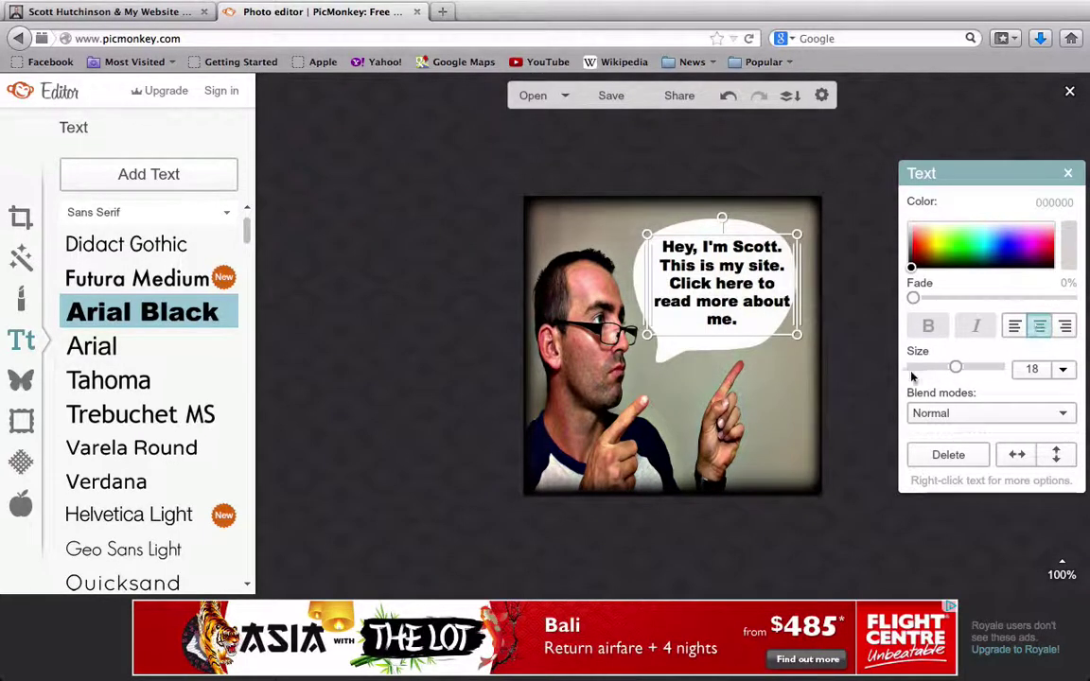
drag(721, 295, 715, 298)
Fade the speech-bubble message to about 49% so it appears grey, then deselect it
click(895, 310)
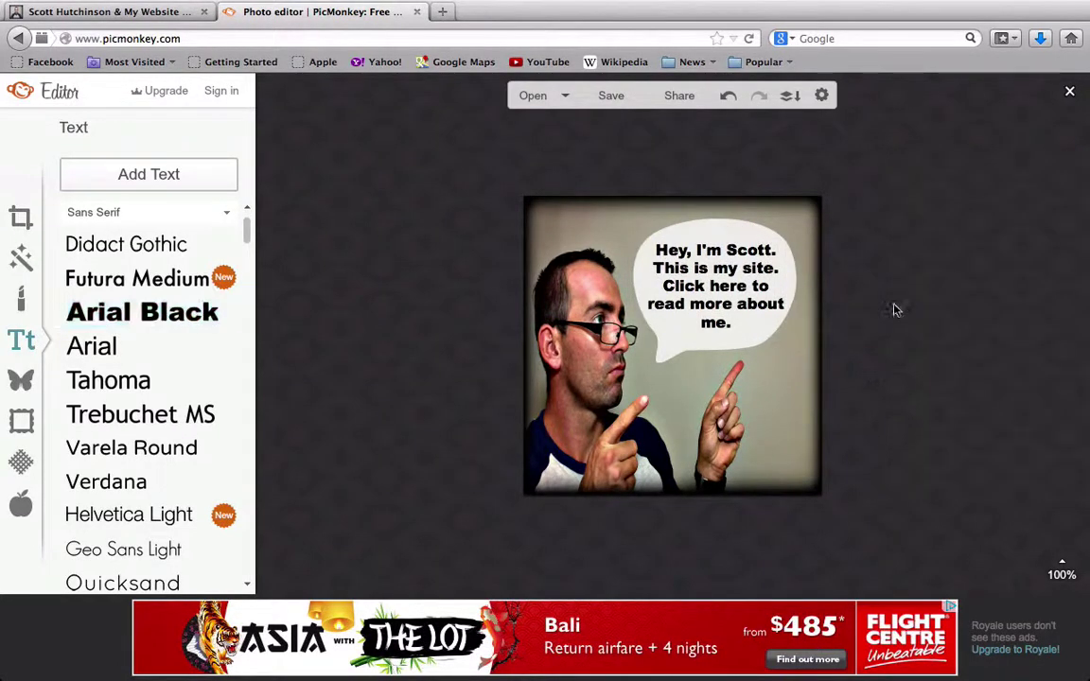
click(774, 300)
click(777, 303)
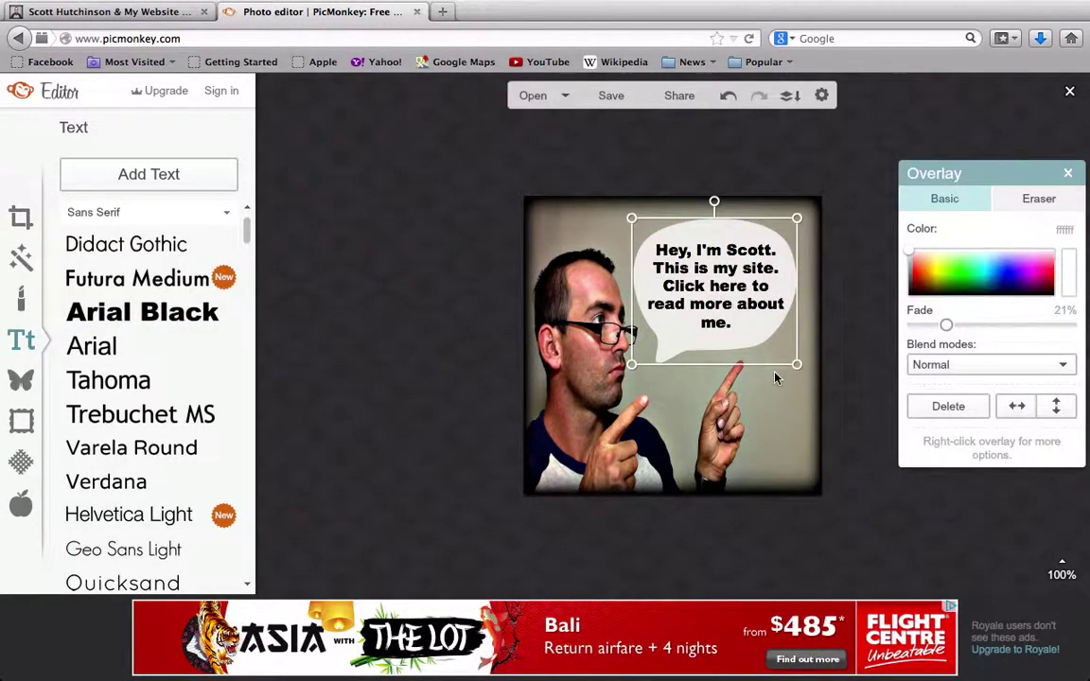
key(Escape)
click(749, 308)
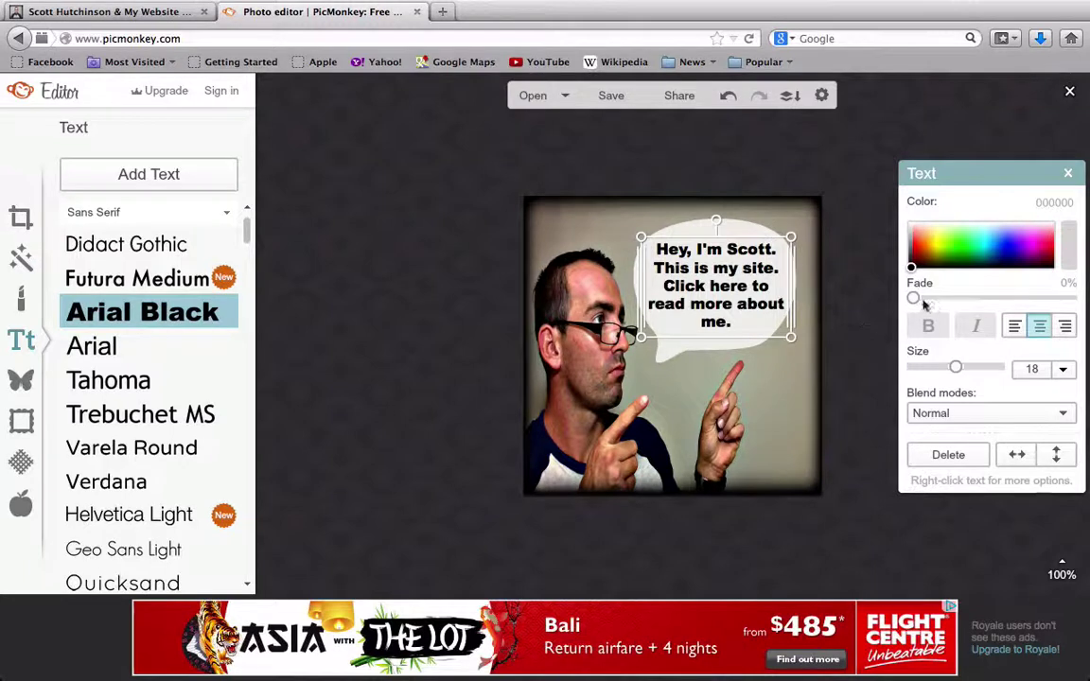
drag(941, 297, 991, 299)
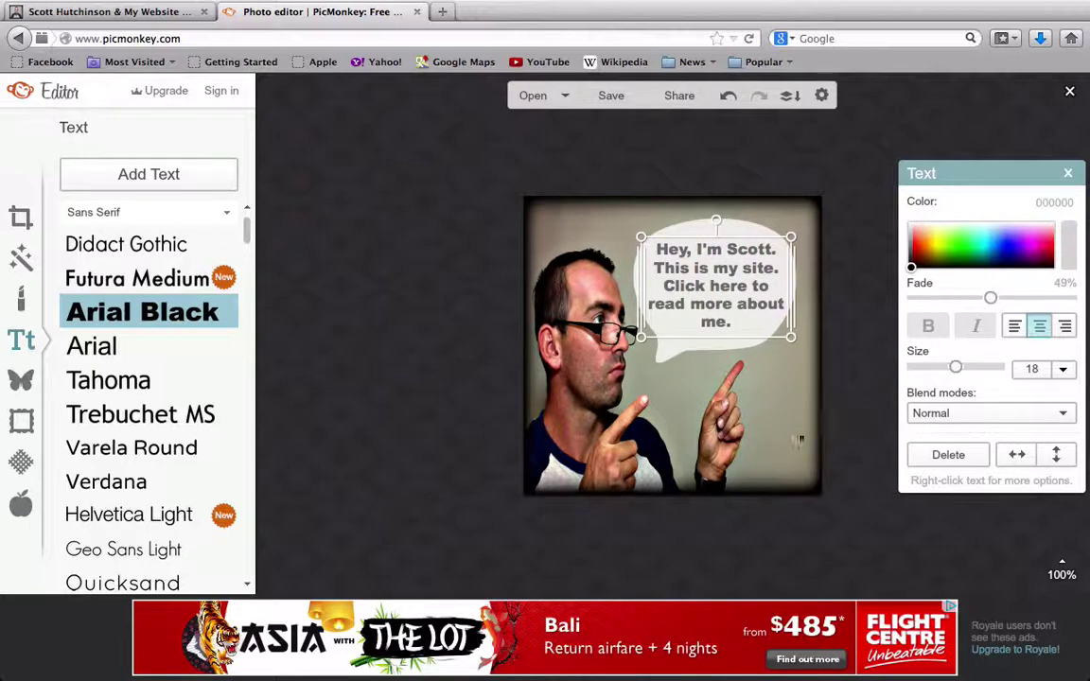
click(779, 404)
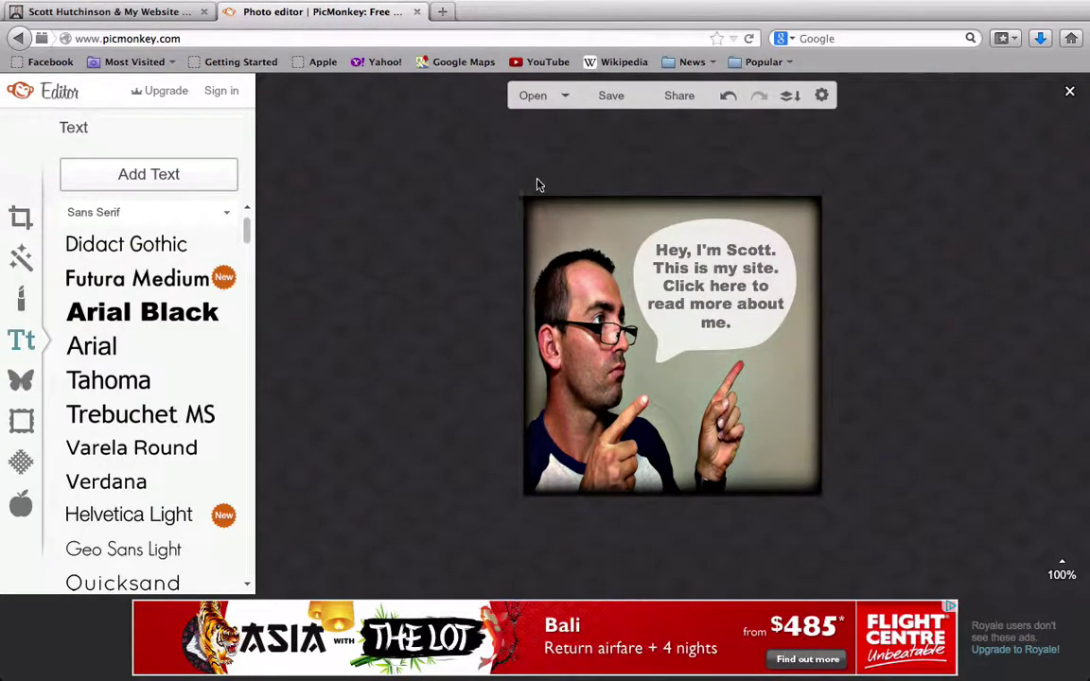
Name the 350 × 350 JPG file ABOUTMESIDEBAR and choose Sean quality
click(613, 98)
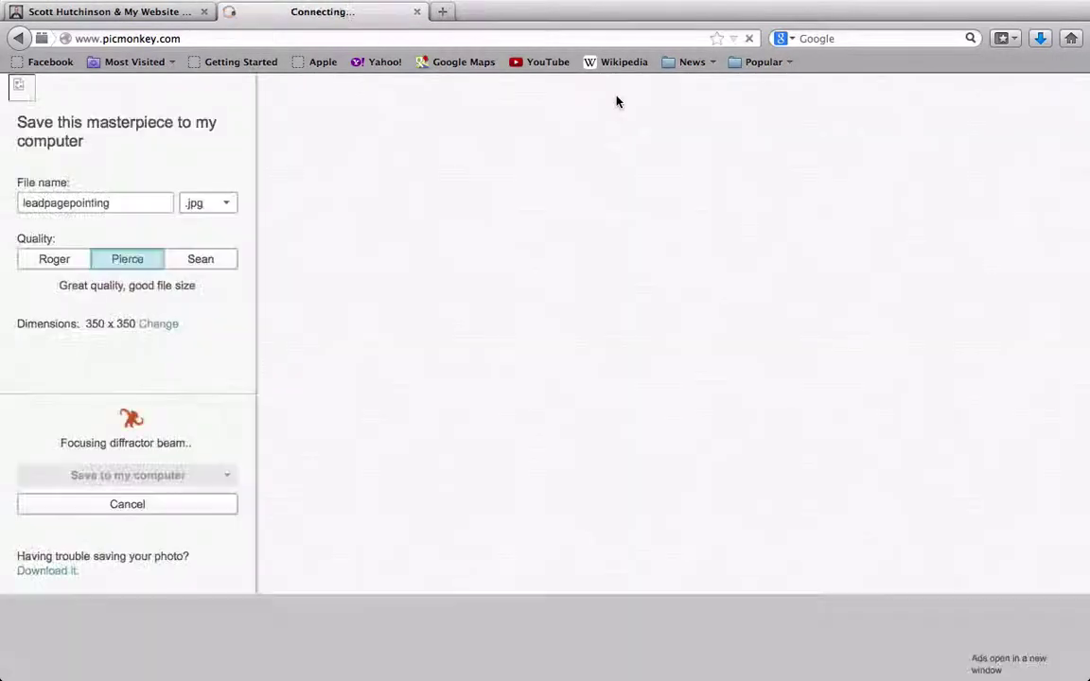
drag(132, 202, 1, 199)
text(ABOUTME)
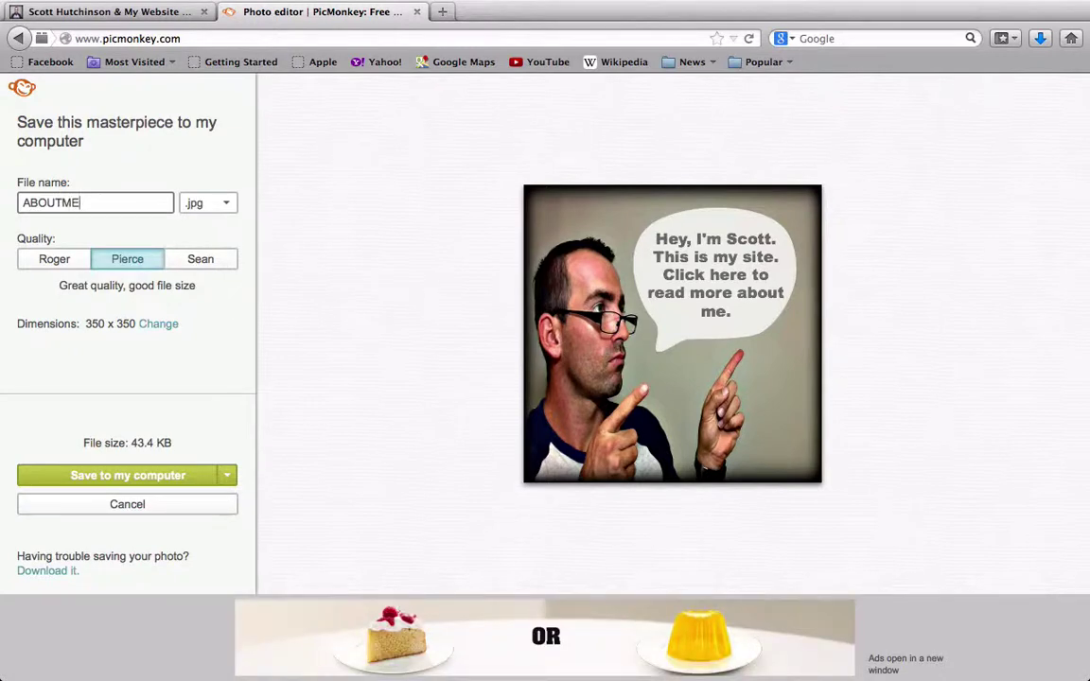
text(BANN)
key(BackSpace)
key(BackSpace)
key(BackSpace)
key(BackSpace)
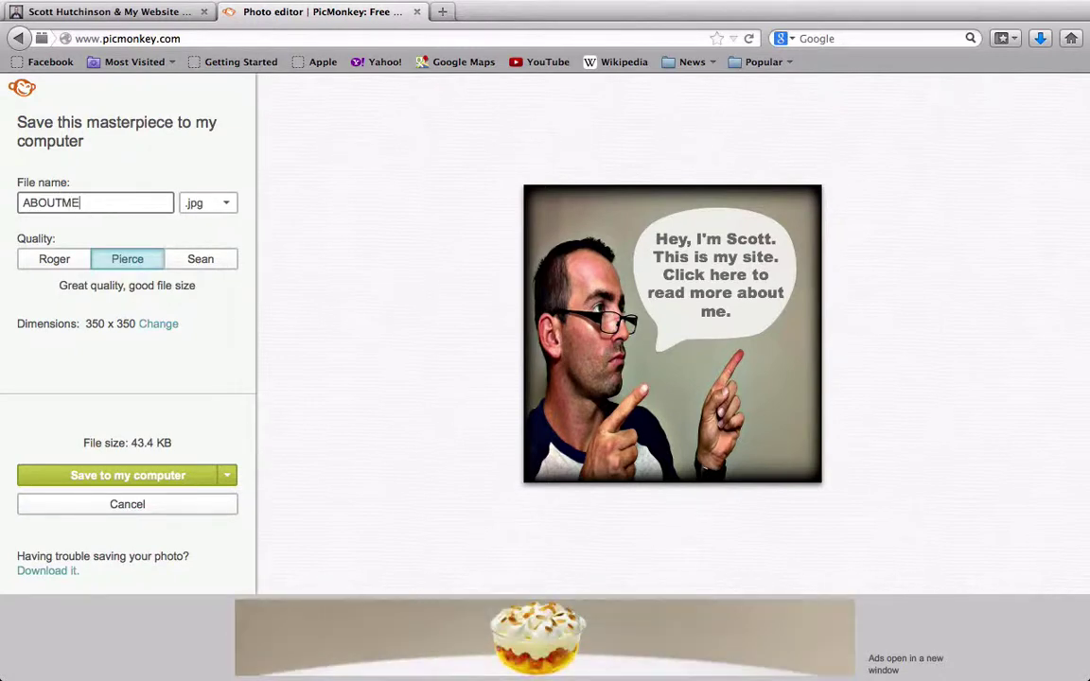
text(SIDEBAR)
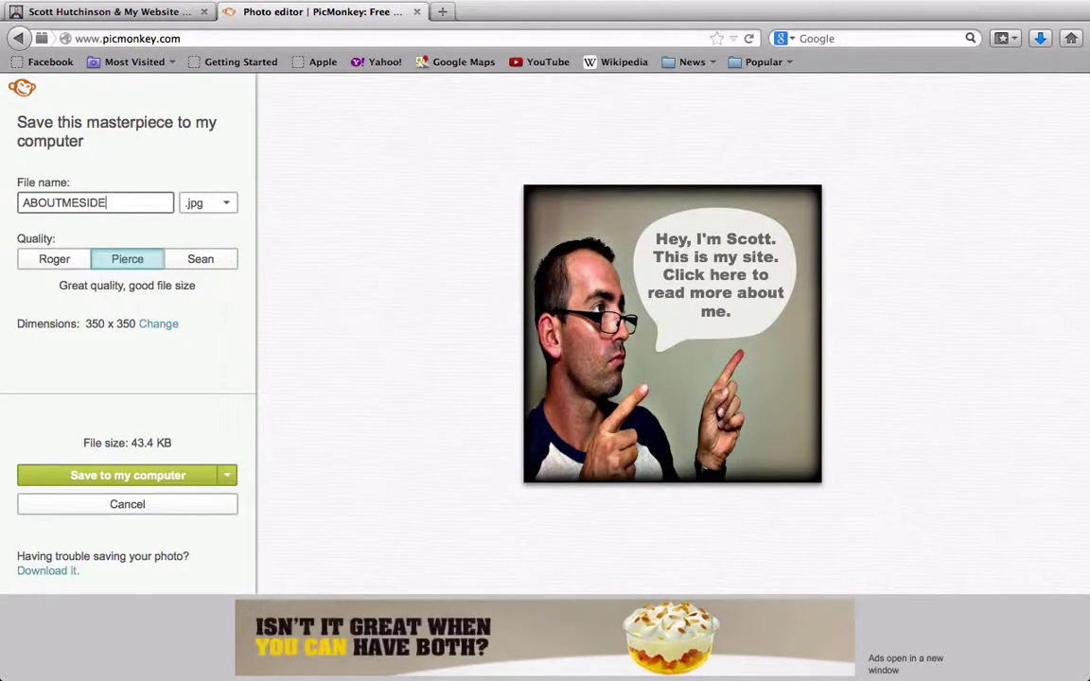
click(203, 263)
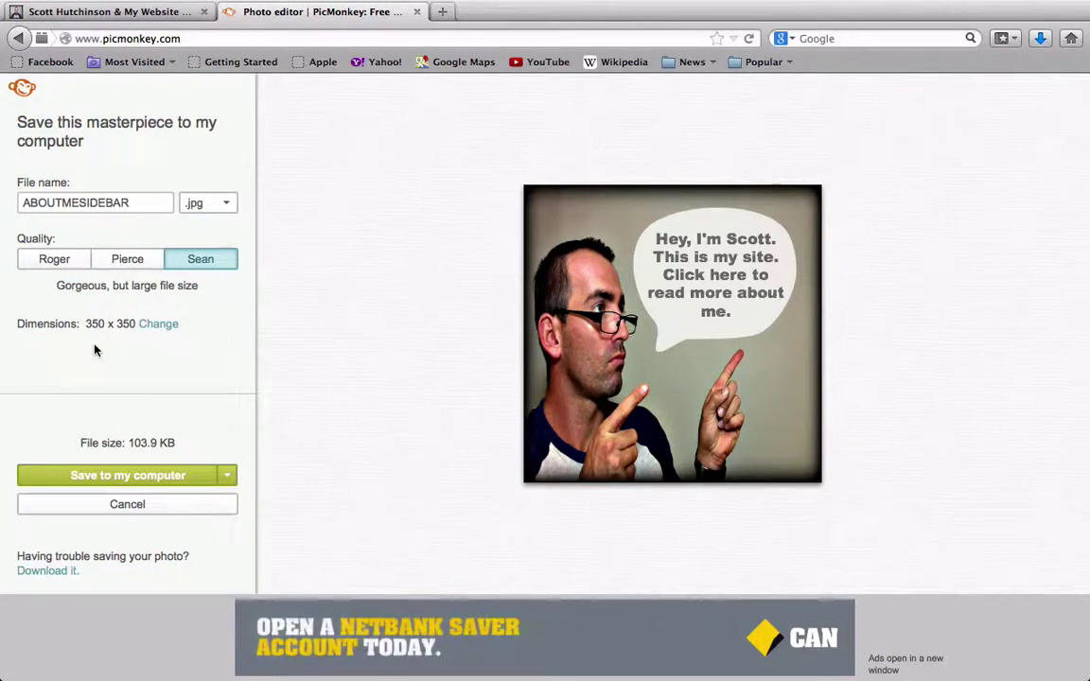
Save ABOUTMESIDEBAR.jpg to the Desktop
click(104, 476)
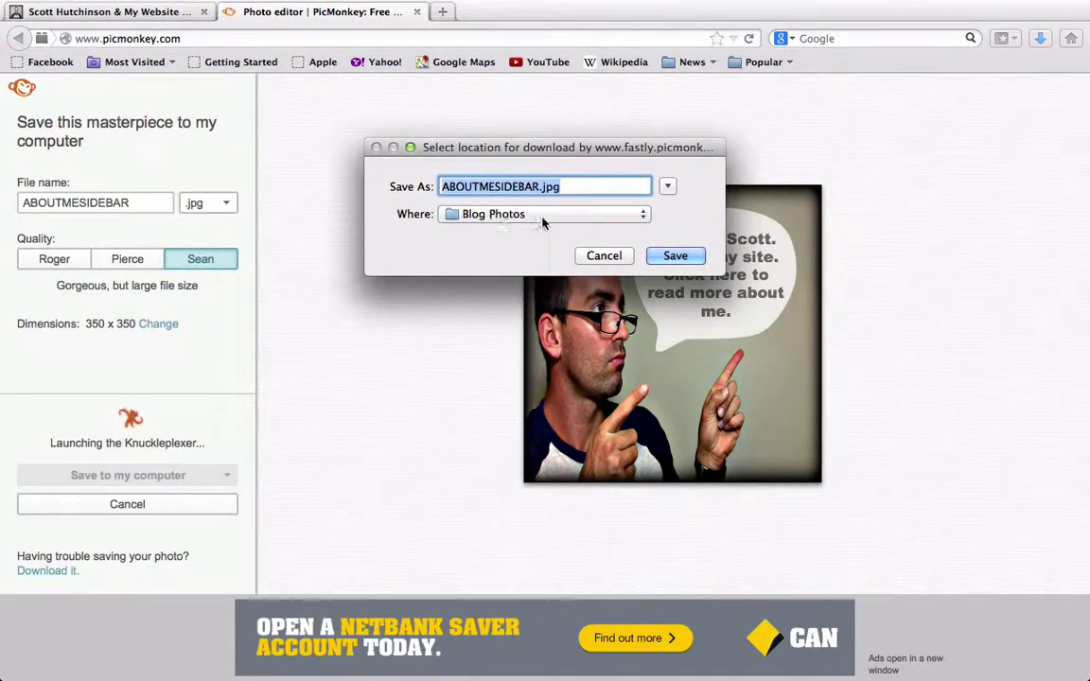
click(636, 216)
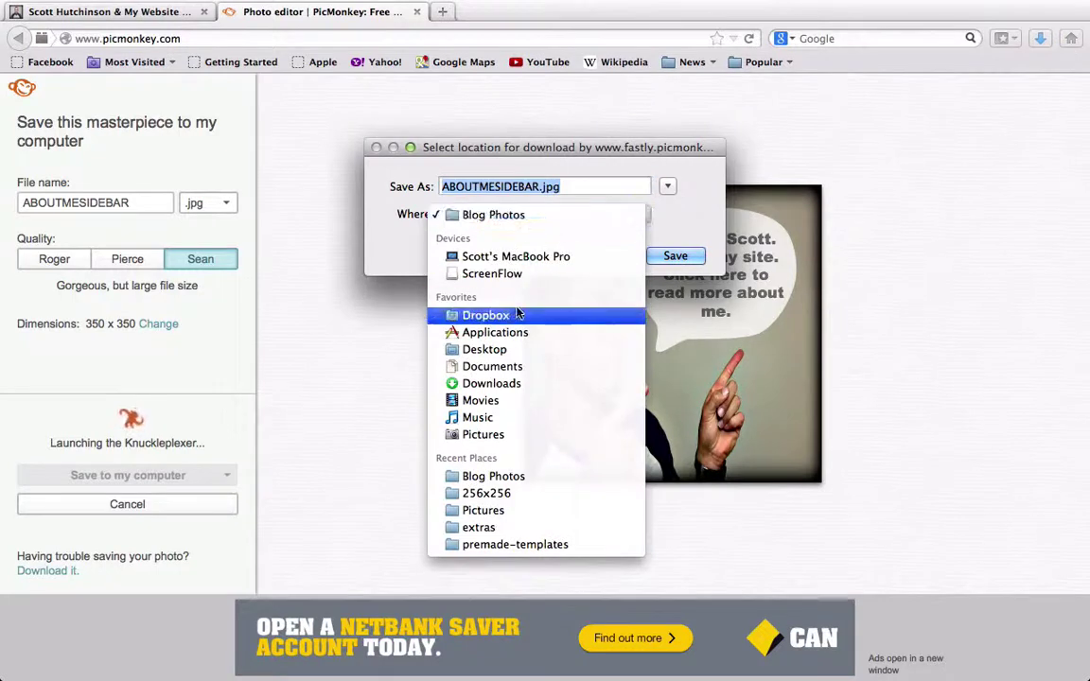
click(485, 349)
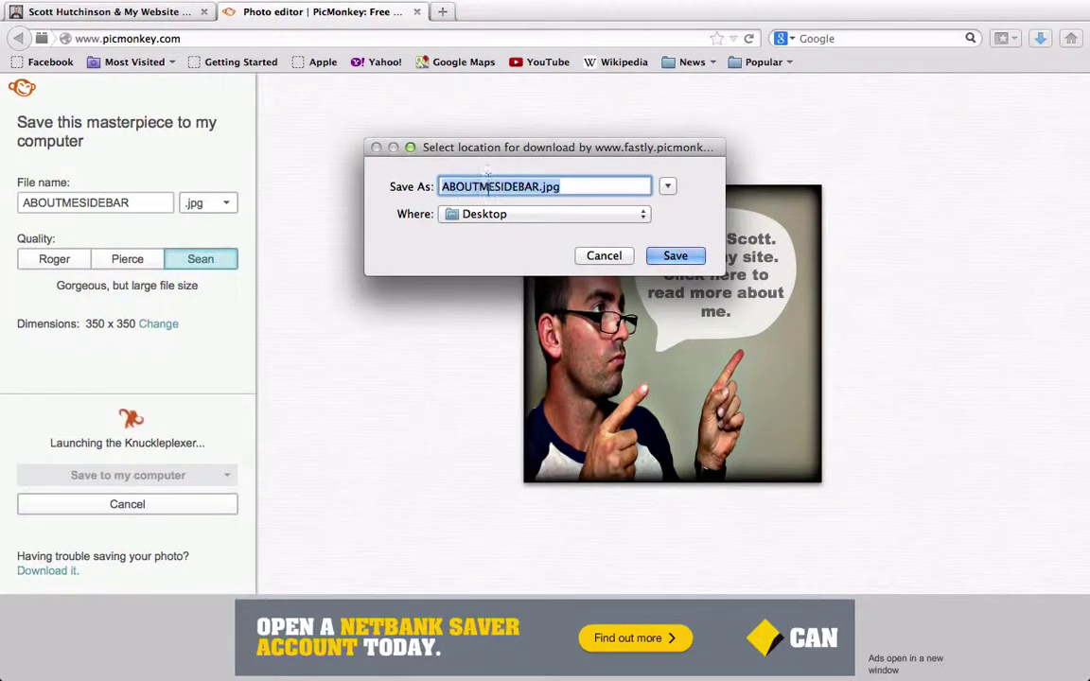
click(677, 255)
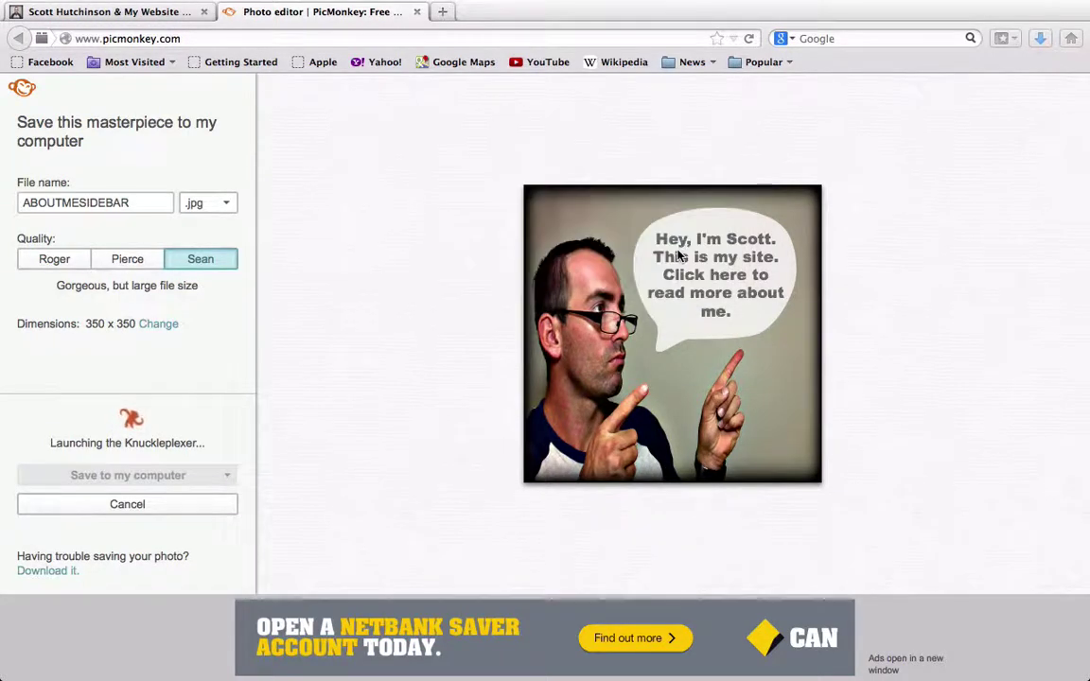